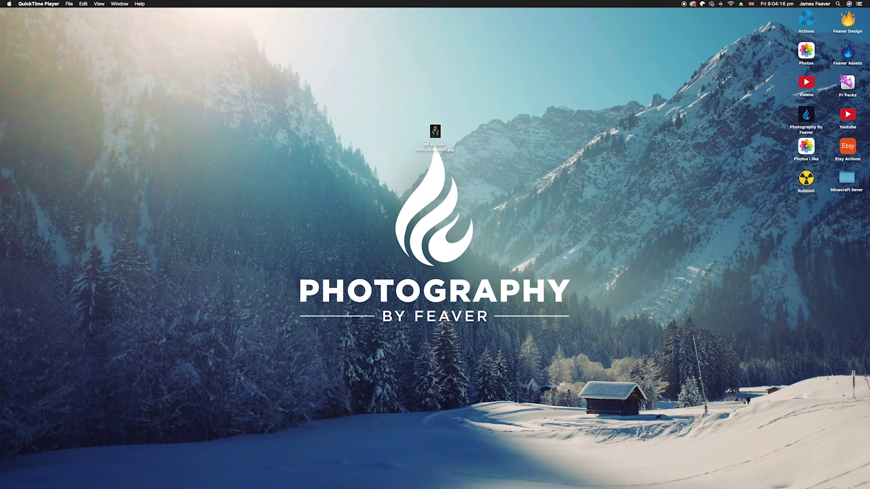
Step: Switch to Photoshop and look at the Colour Circles document and the colour wheel image in turn
left_click(751, 476)
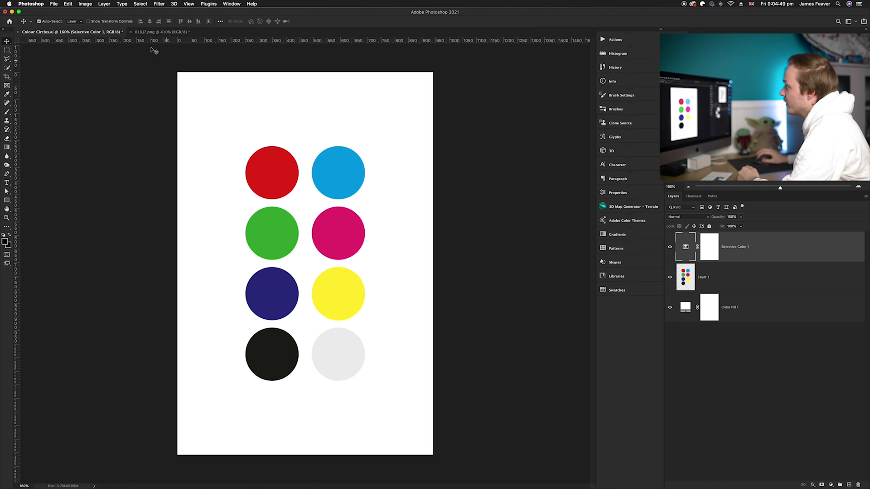
left_click(144, 32)
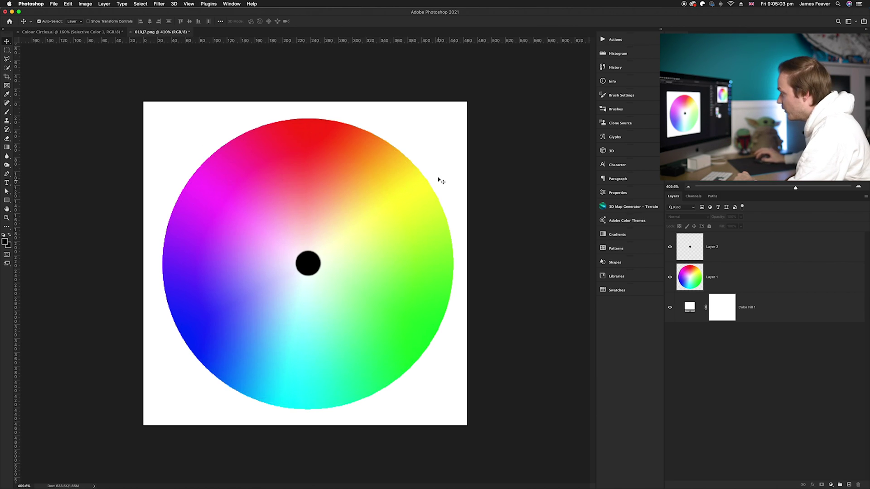
left_click(99, 31)
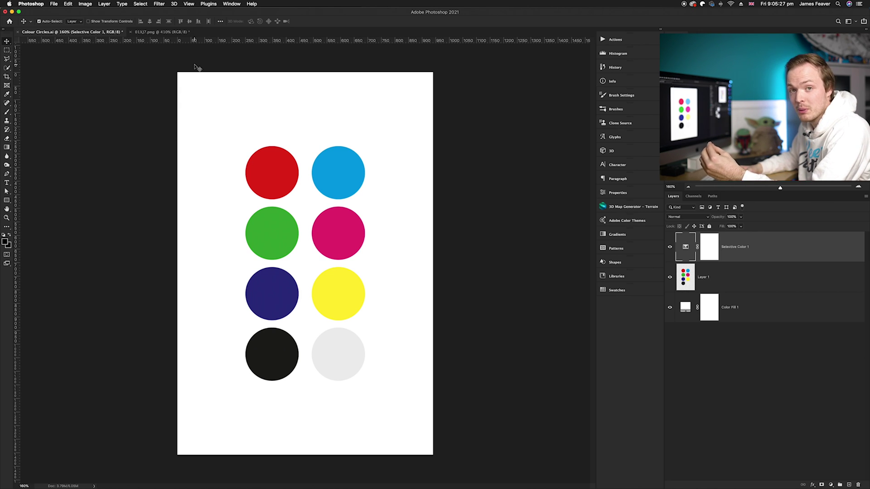
left_click(166, 32)
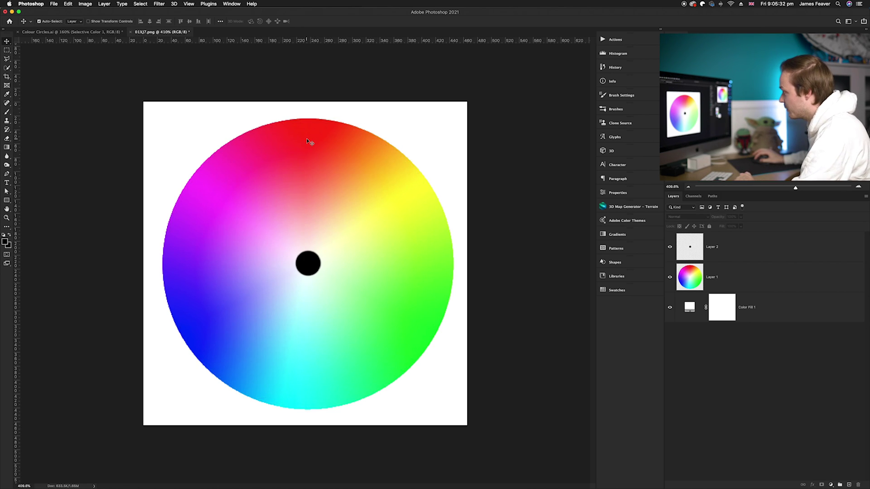
Step: Move the black dot on the colour wheel from the centre towards red, on towards blue, and into the cyan area
left_click_drag(312, 269, 310, 217)
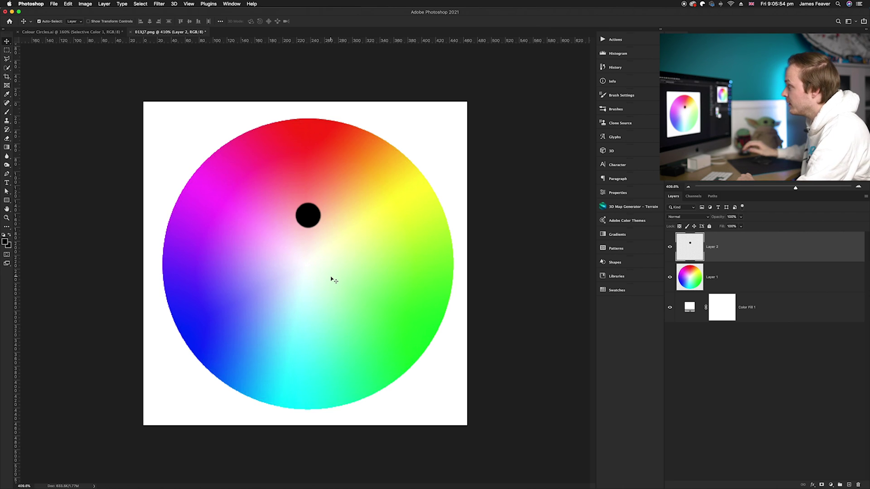
left_click(98, 32)
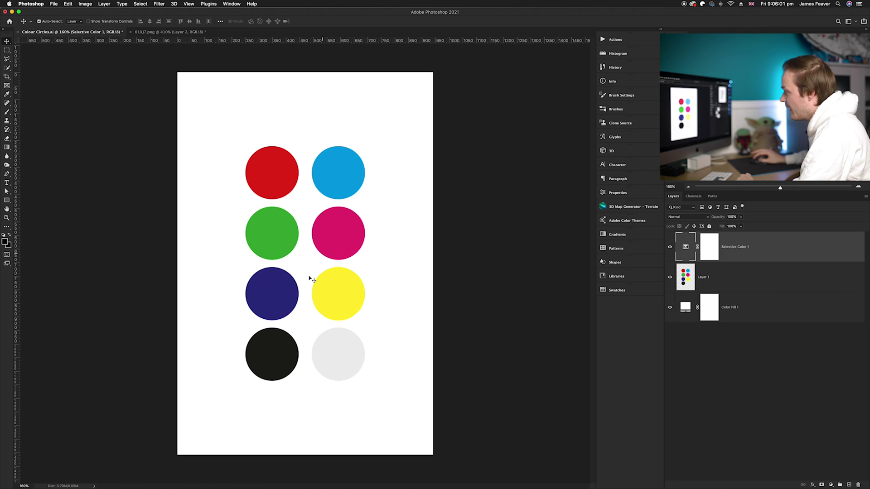
left_click(141, 32)
left_click_drag(308, 227, 262, 305)
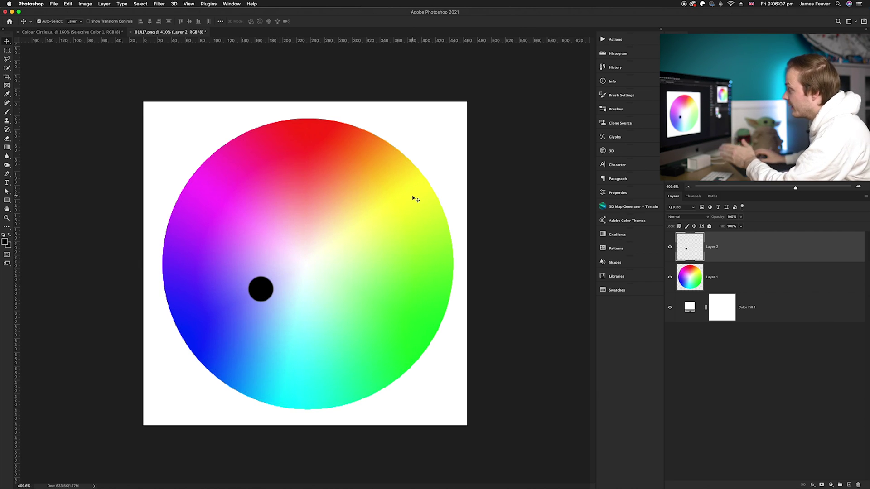
key("Right")
left_click_drag(286, 285, 296, 334)
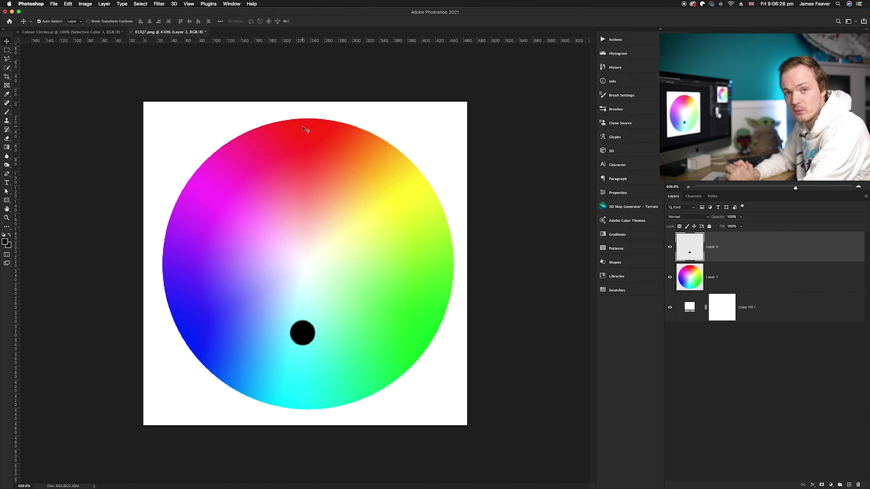
Step: In the Colour Circles document, replace the existing Selective Color layer with a new Selective Color adjustment layer above the circles
left_click(119, 33)
double_click(686, 247)
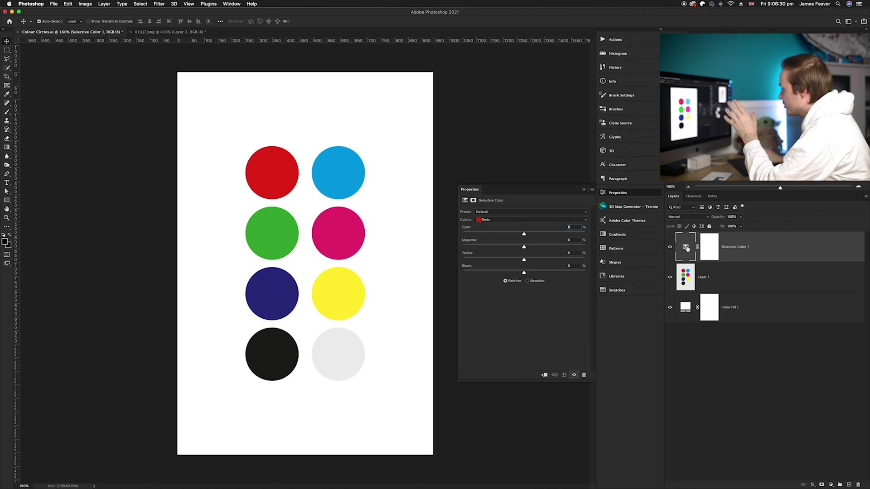
key("BackSpace")
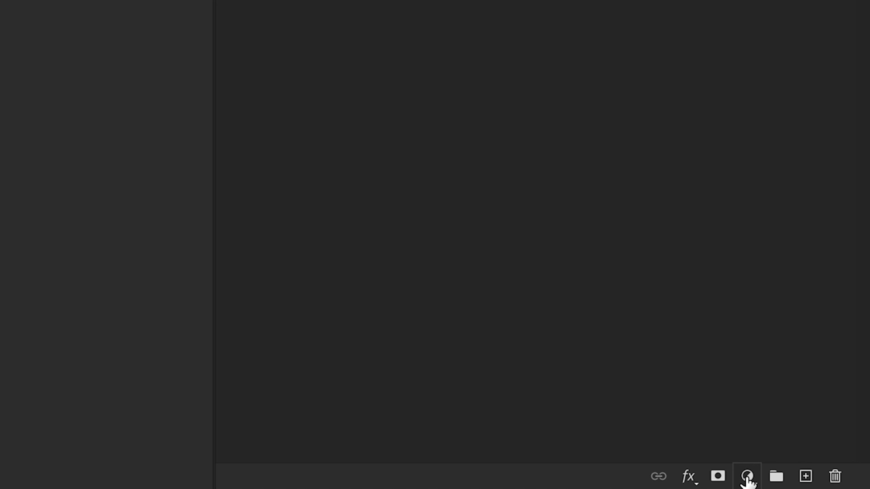
left_click(747, 480)
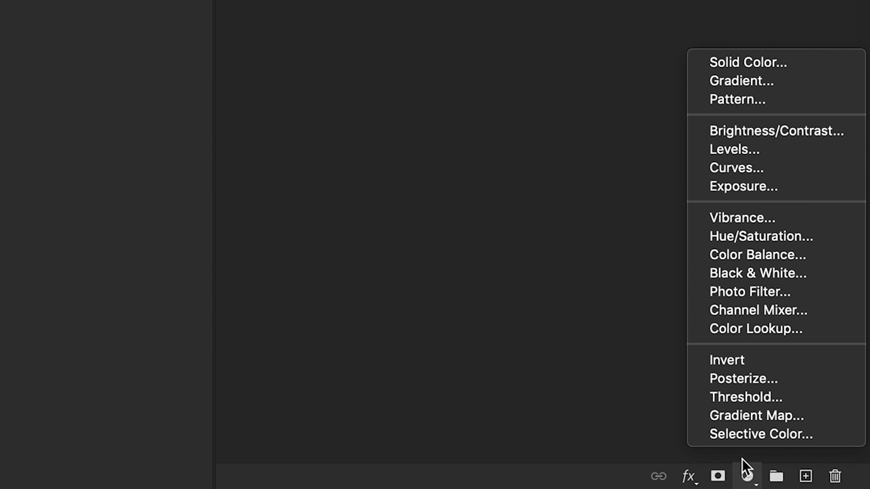
left_click(727, 434)
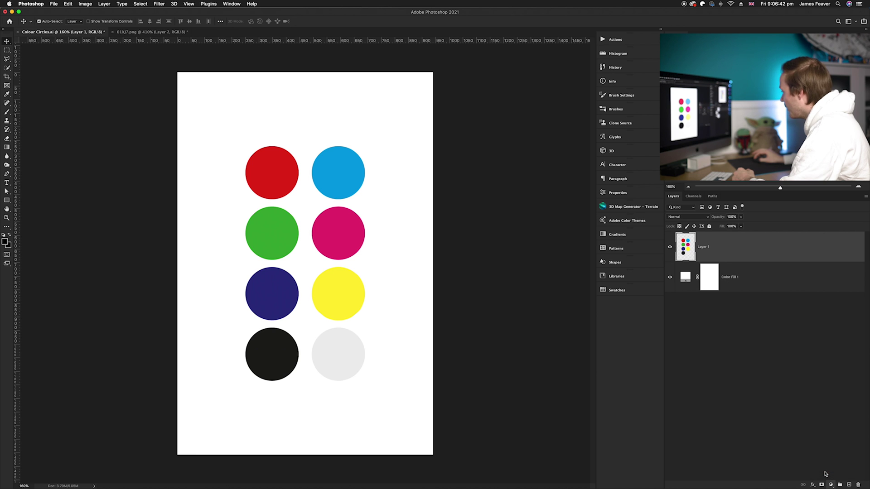
left_click(686, 247)
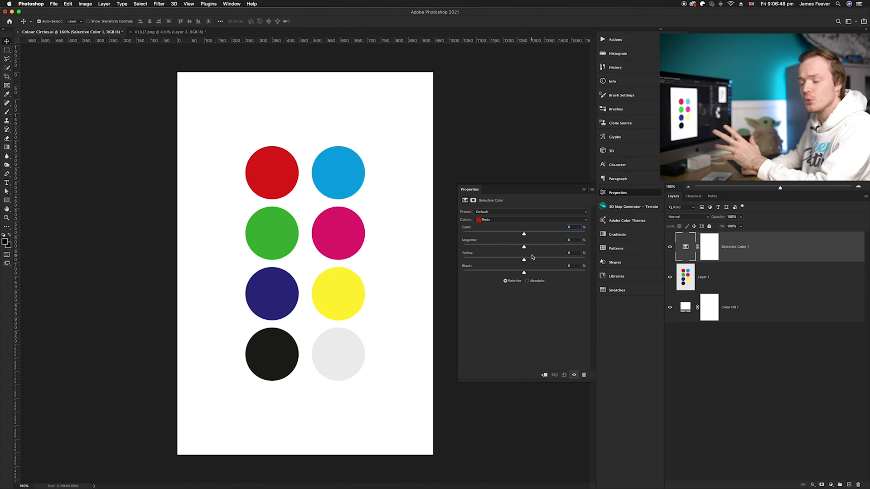
Step: In the circles' Selective Color adjustment, choose the Yellows range and set Yellow to -100%
left_click(493, 223)
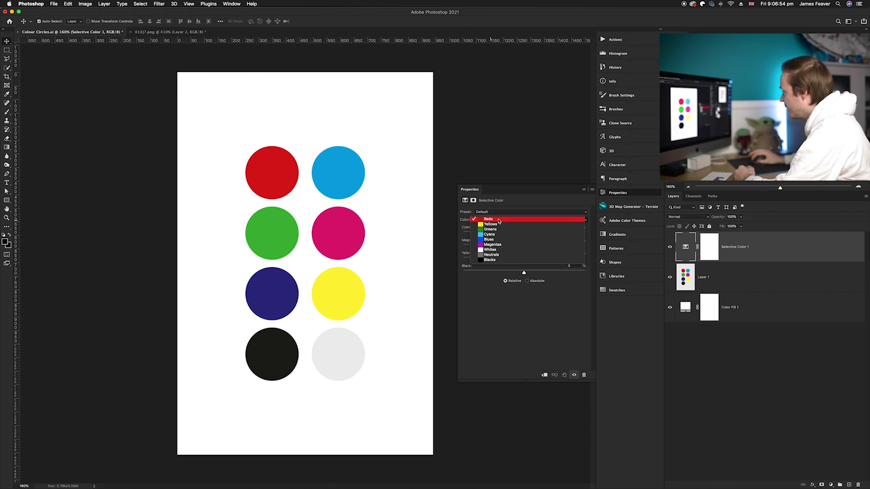
left_click(486, 225)
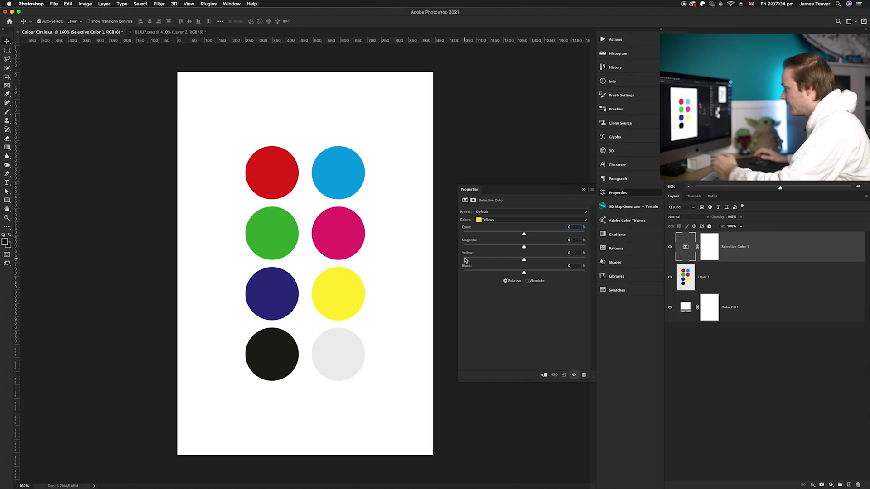
left_click_drag(525, 262, 461, 266)
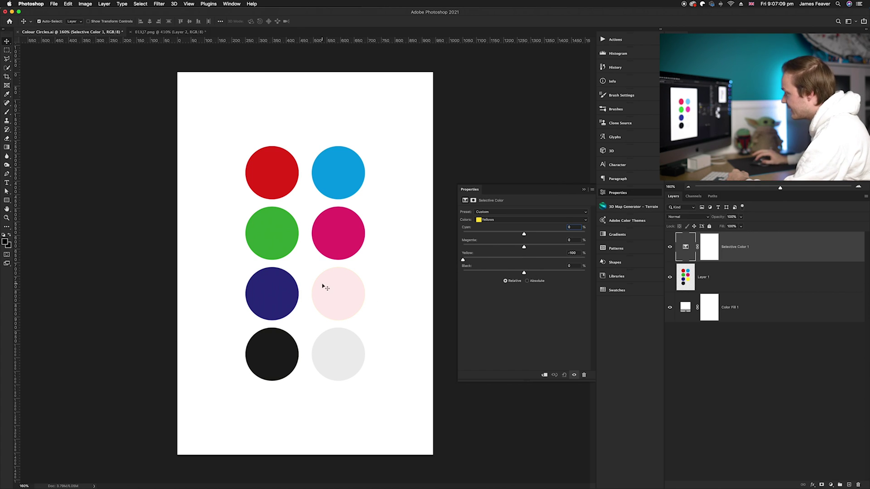
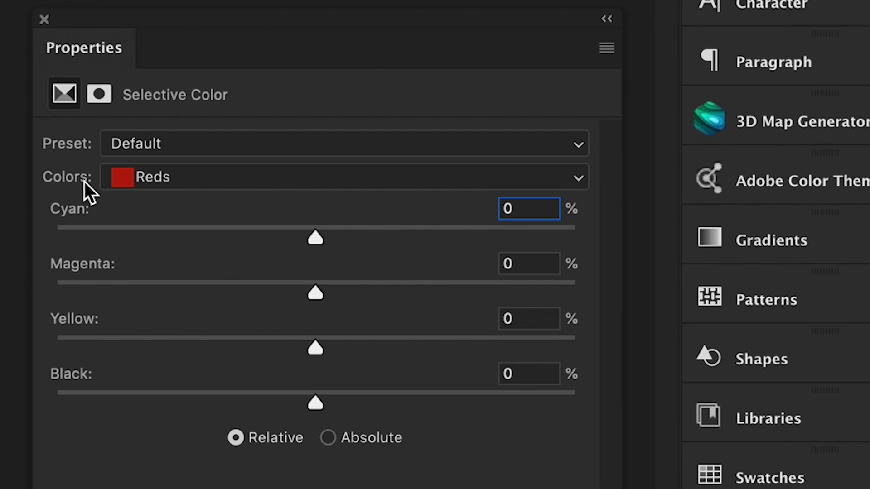
left_click(136, 184)
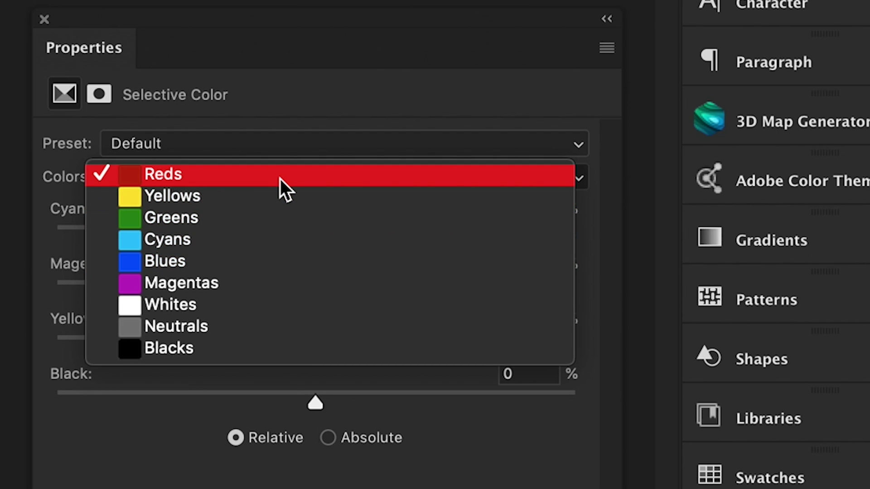
left_click(158, 181)
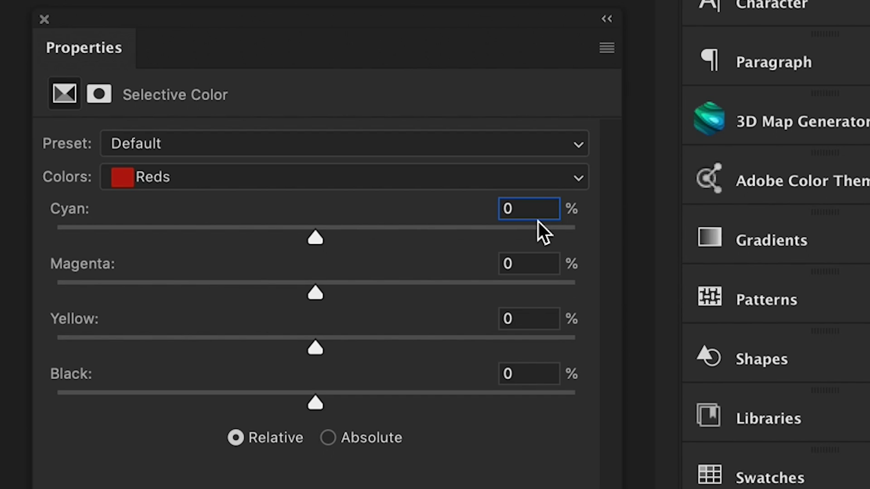
left_click(181, 182)
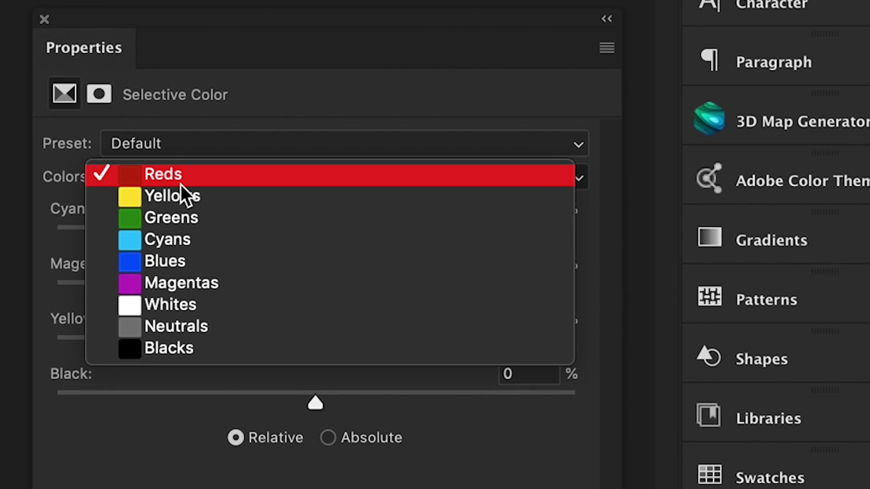
left_click(151, 181)
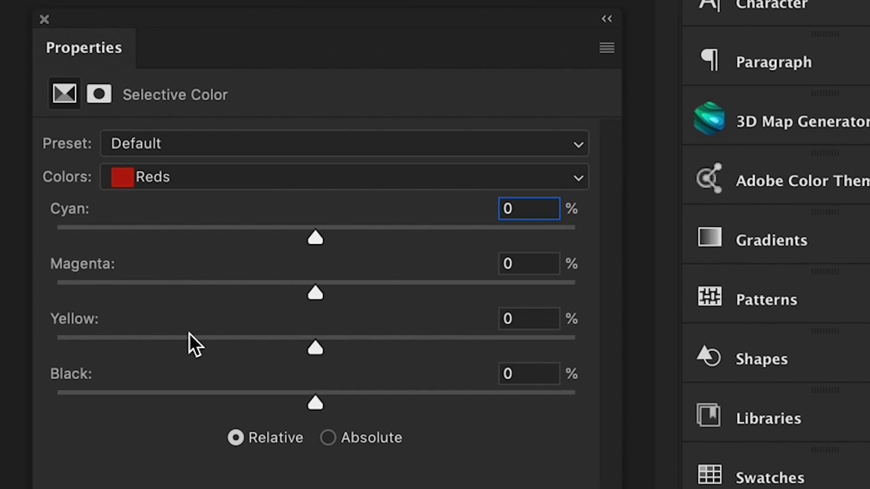
left_click(179, 175)
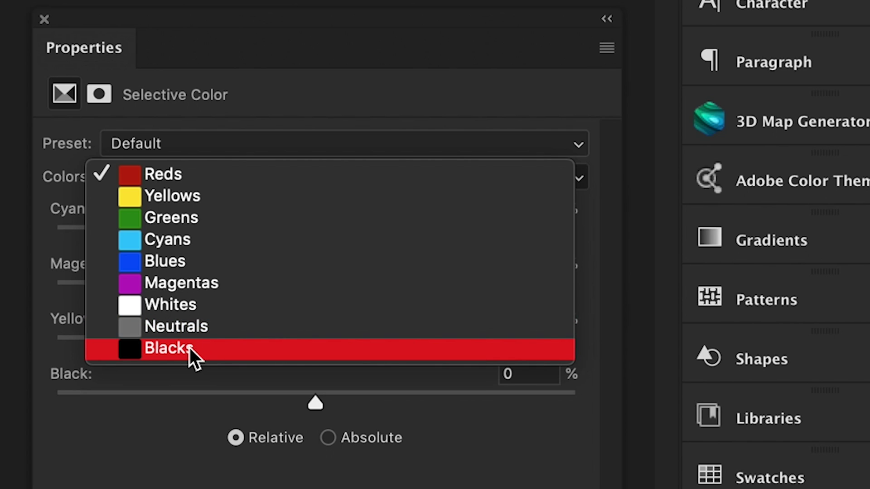
left_click(199, 181)
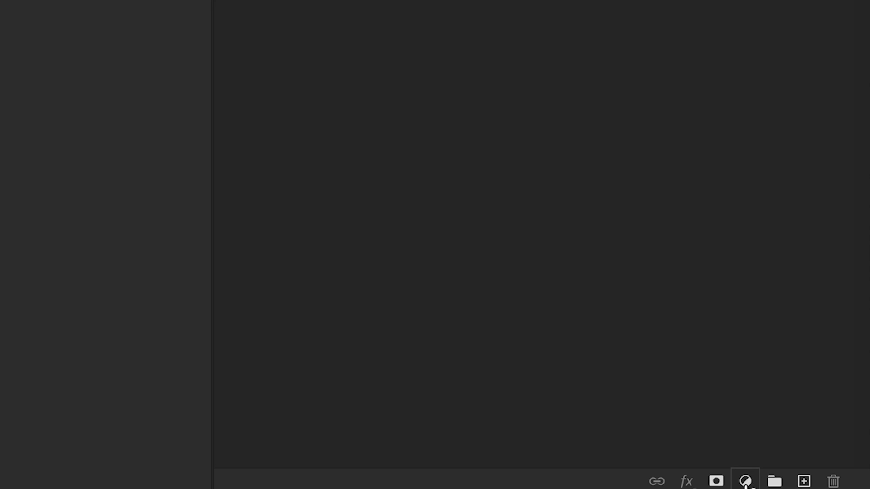
Step: Add a Selective Color adjustment layer above the portrait photo and target the Reds range
left_click(746, 481)
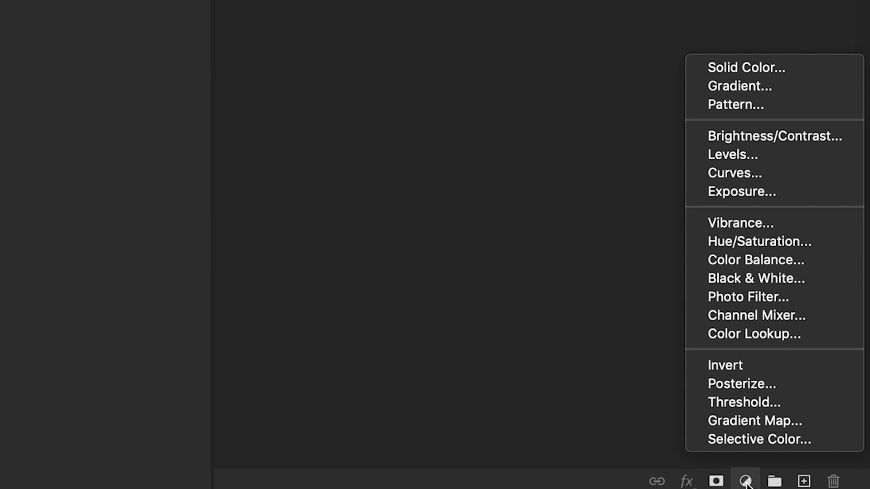
left_click(746, 439)
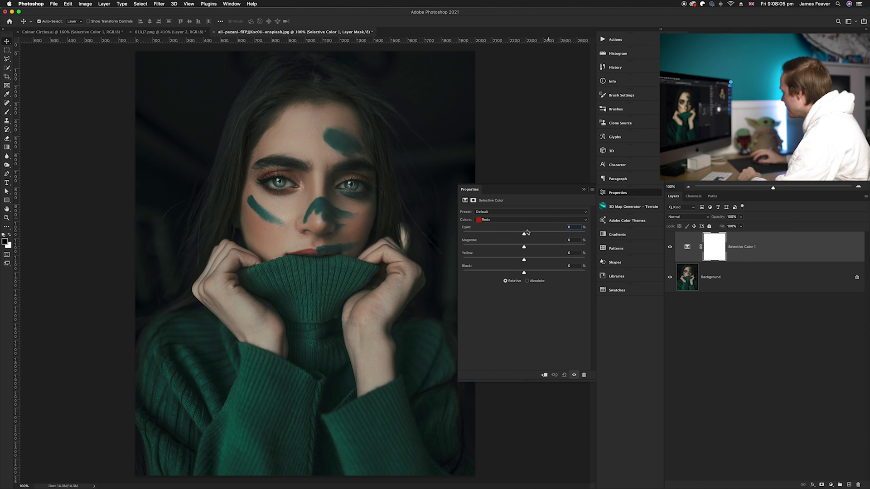
left_click(682, 249)
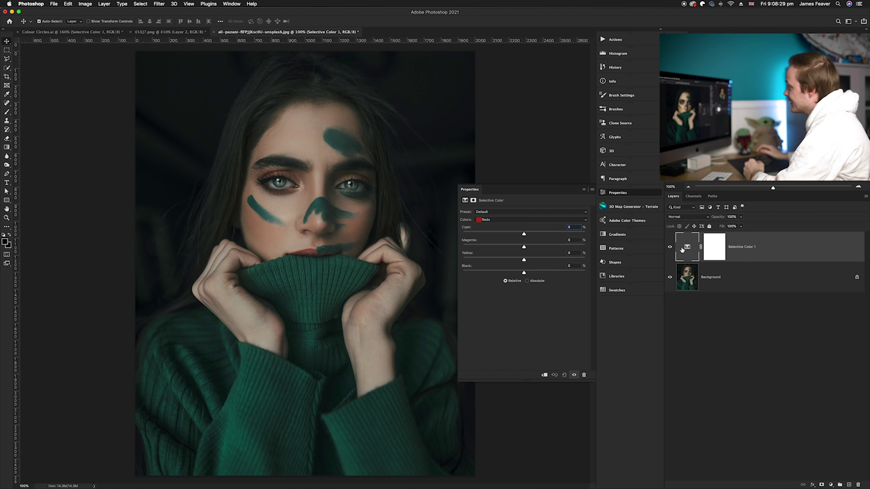
left_click(534, 220)
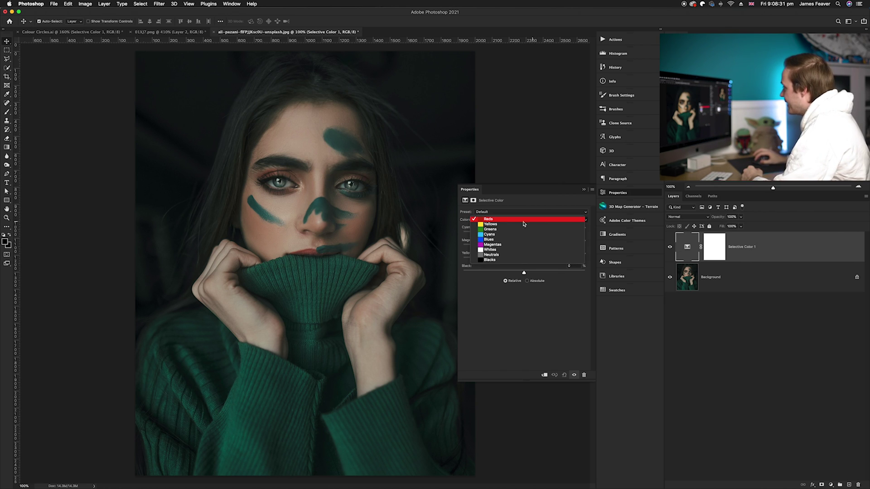
left_click(500, 220)
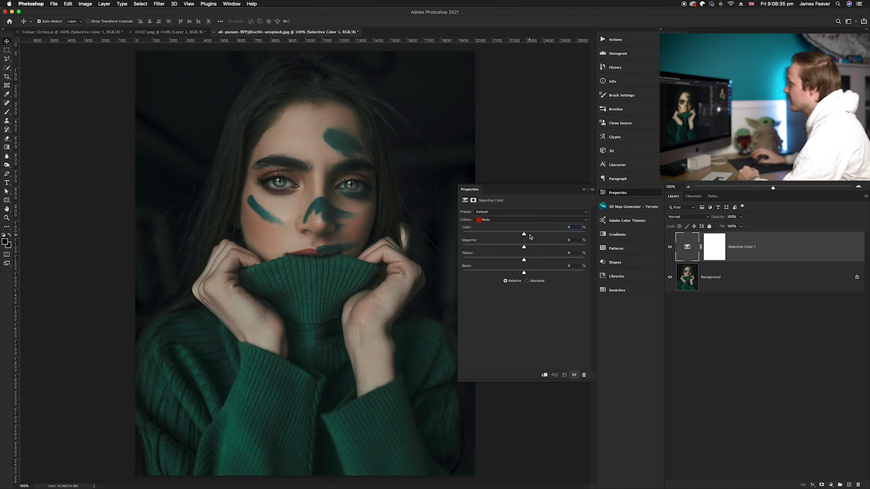
Step: On the colour wheel image, move the black dot from the cyan area across the centre towards red
left_click(197, 33)
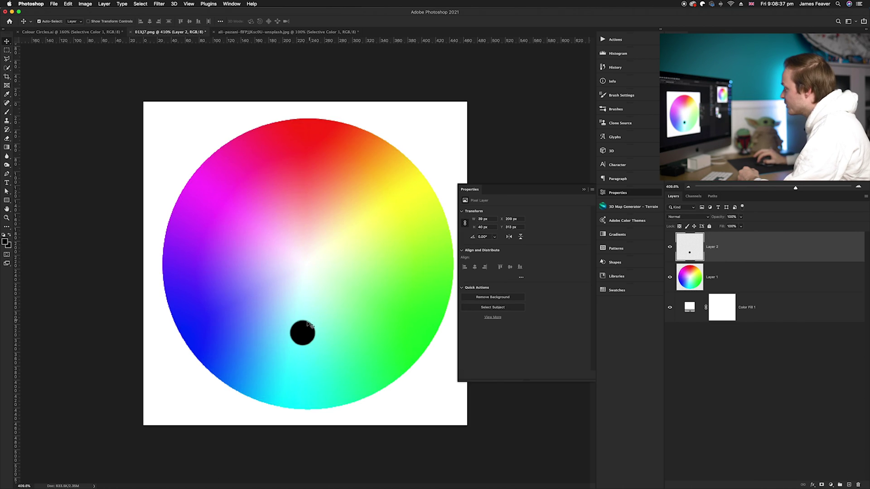
left_click_drag(307, 334, 311, 228)
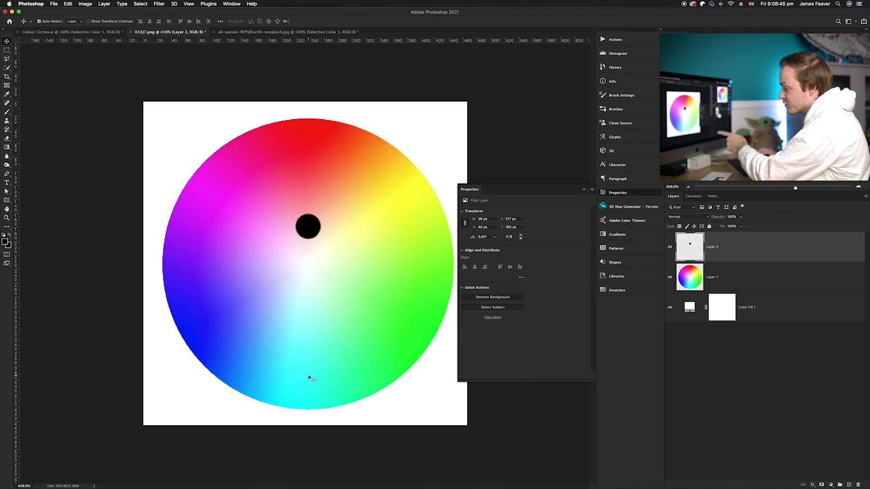
Step: Return to the portrait and set Cyan to -93% for the Reds in its Selective Color adjustment
left_click(240, 33)
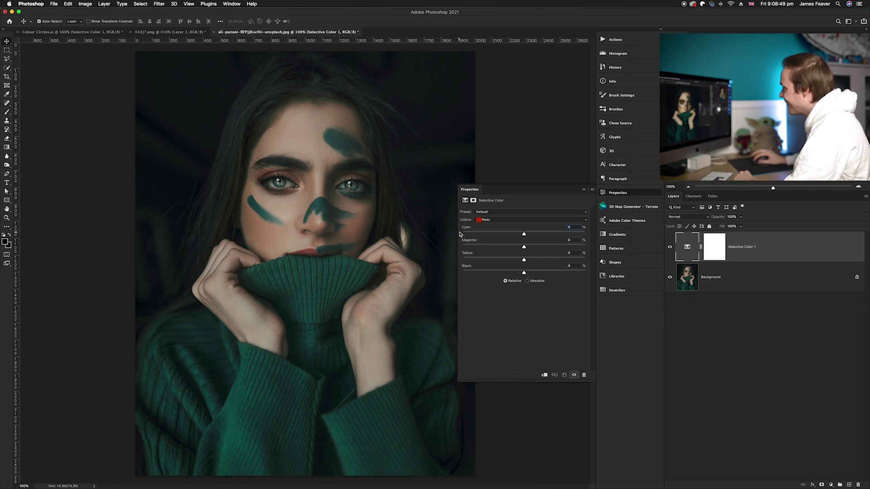
left_click(524, 235)
left_click_drag(524, 235, 468, 235)
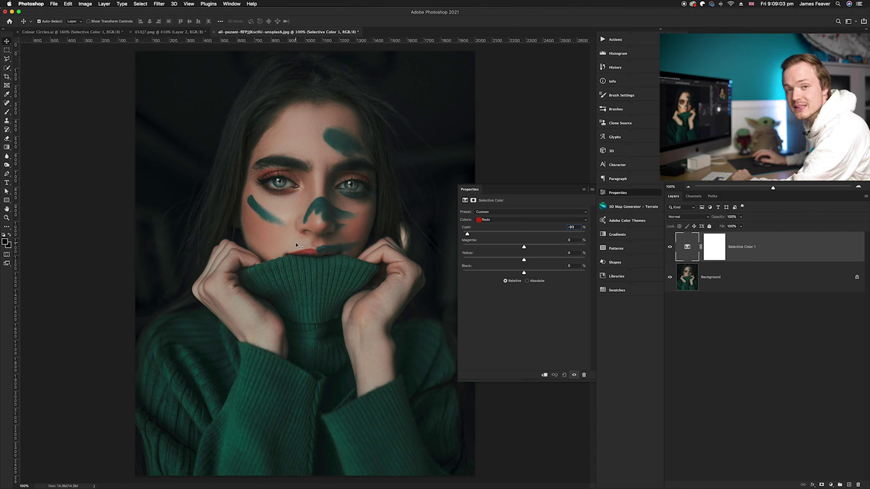
Step: Set Yellow to +68% for the Yellows range, and compare the portrait with the Selective Color layer hidden and shown
left_click(487, 223)
left_click(501, 227)
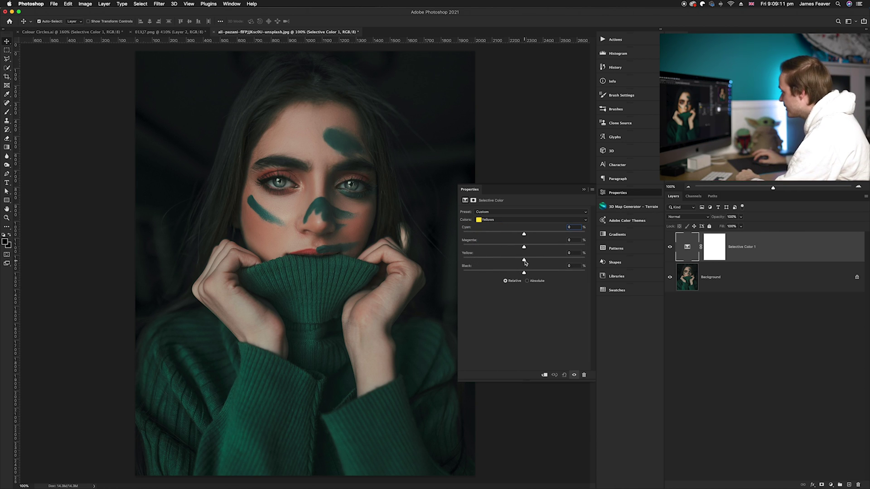
left_click_drag(524, 260, 565, 262)
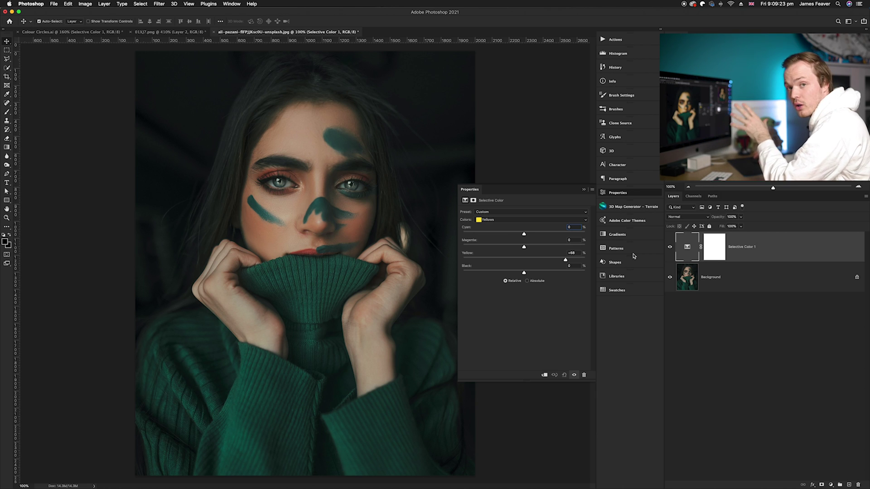
left_click(671, 248)
left_click(671, 247)
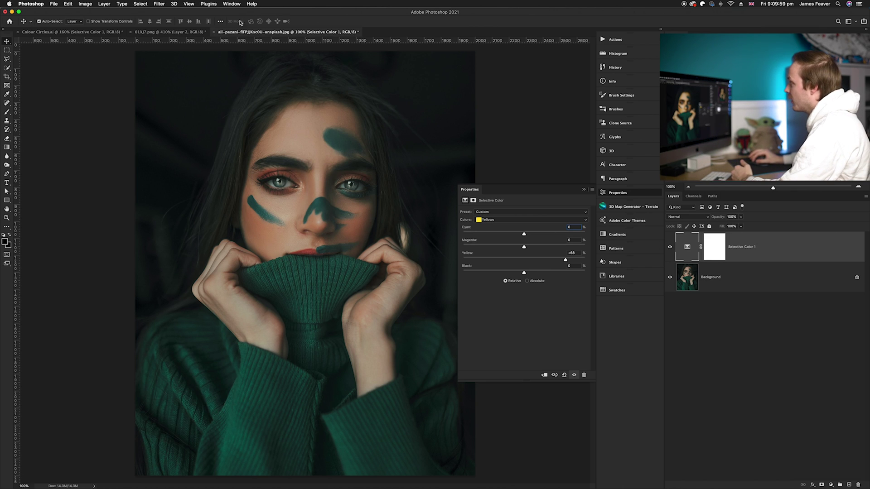
Step: On the colour wheel image, move the black dot from the red side of the centre into the pale area between cyan and blue
left_click(201, 36)
left_click_drag(314, 234, 277, 305)
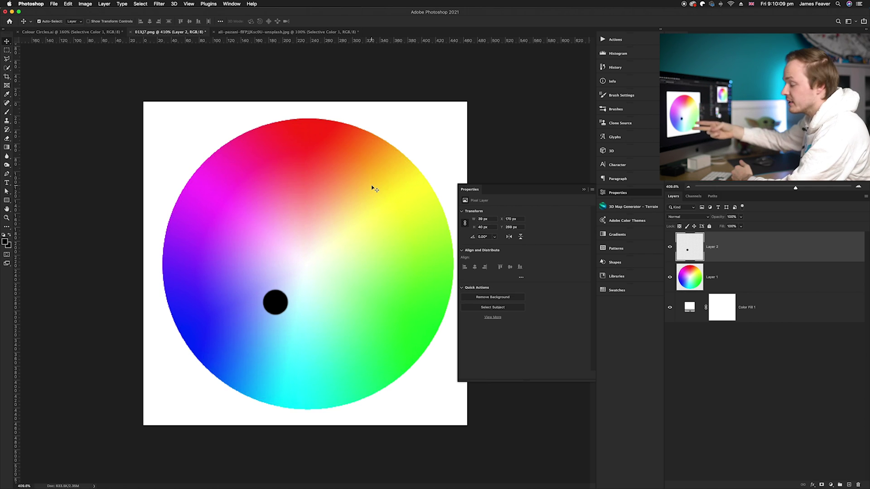
left_click_drag(277, 302, 308, 294)
left_click_drag(256, 297, 253, 300)
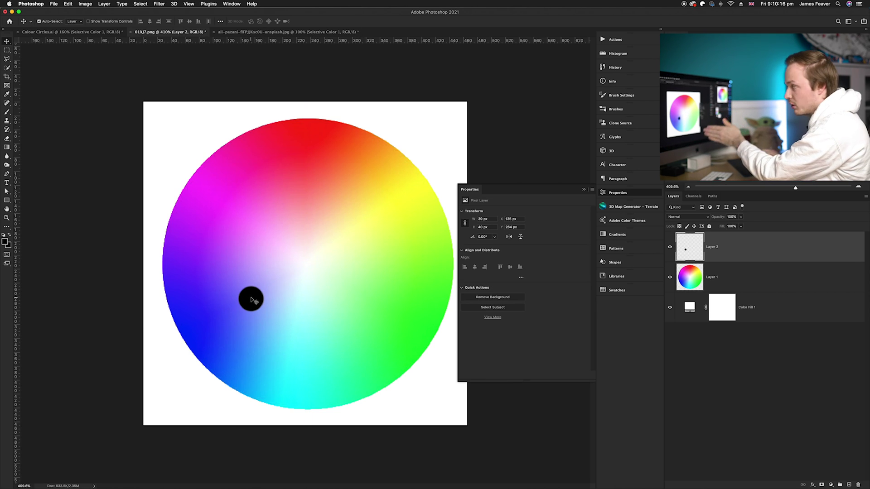
Step: Return to the portrait and set Yellow to -100% and Magenta to -80% for the Greens in its Selective Color adjustment
left_click(263, 31)
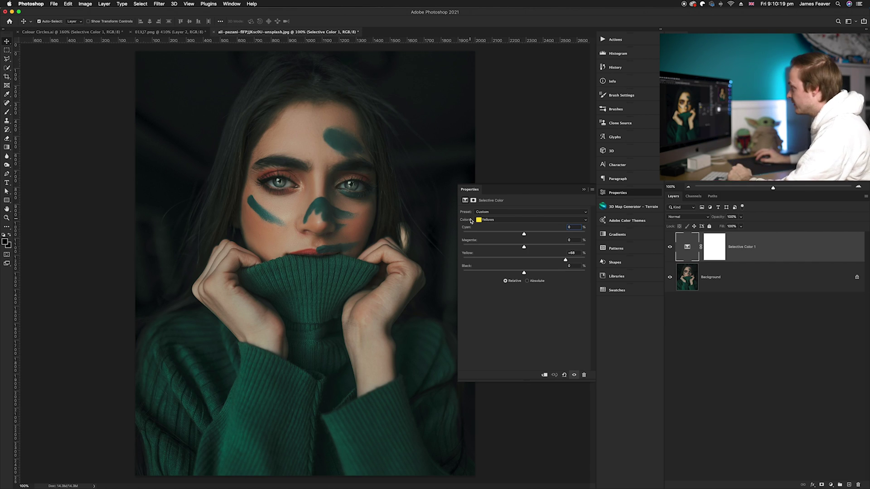
left_click(486, 221)
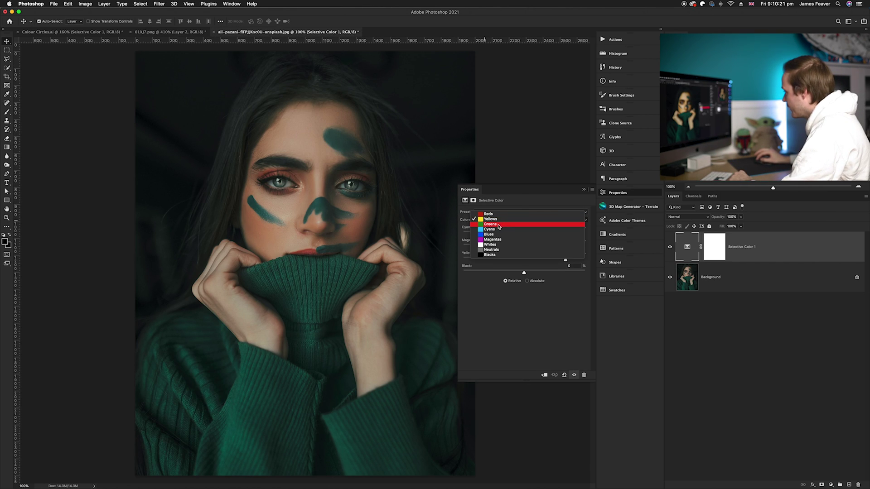
left_click(491, 225)
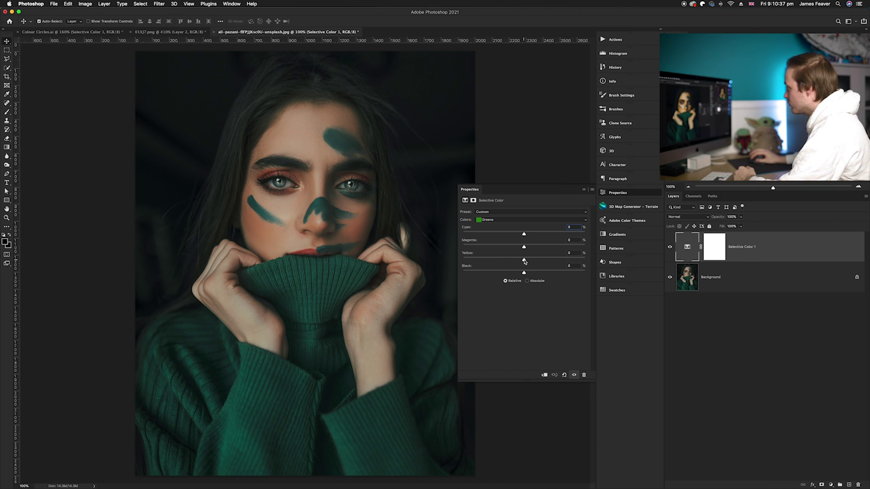
left_click_drag(524, 261, 462, 266)
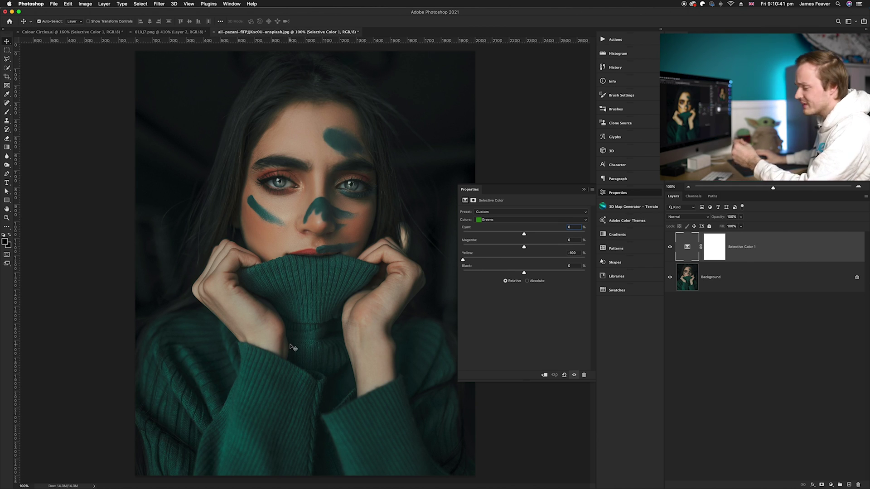
left_click_drag(524, 248, 475, 249)
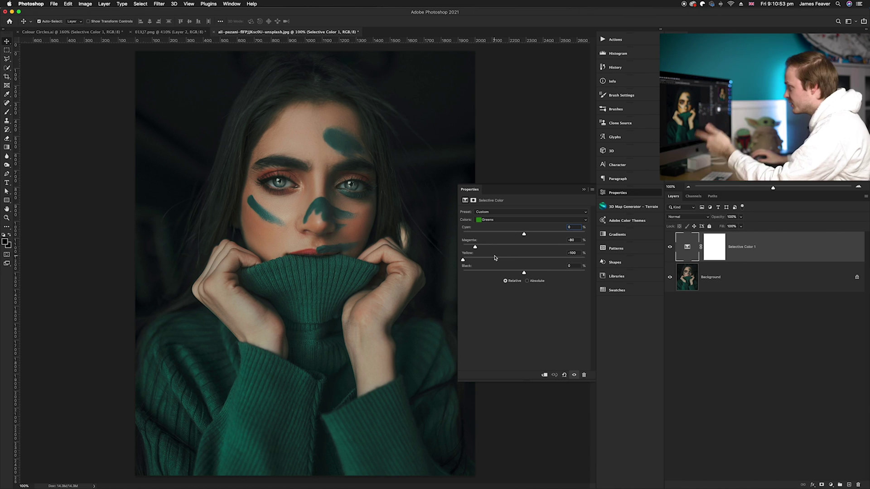
Step: Target the Cyans range on the portrait, and move the black dot on the colour wheel image further towards blue
left_click(489, 220)
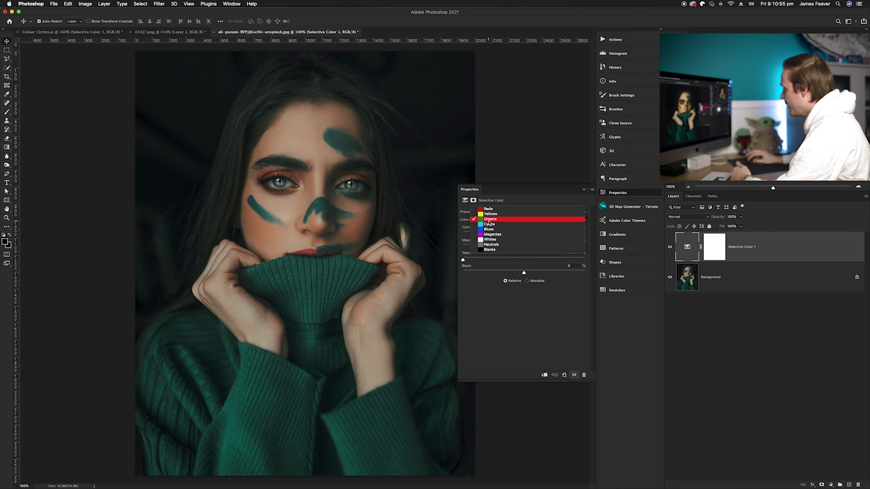
left_click(489, 225)
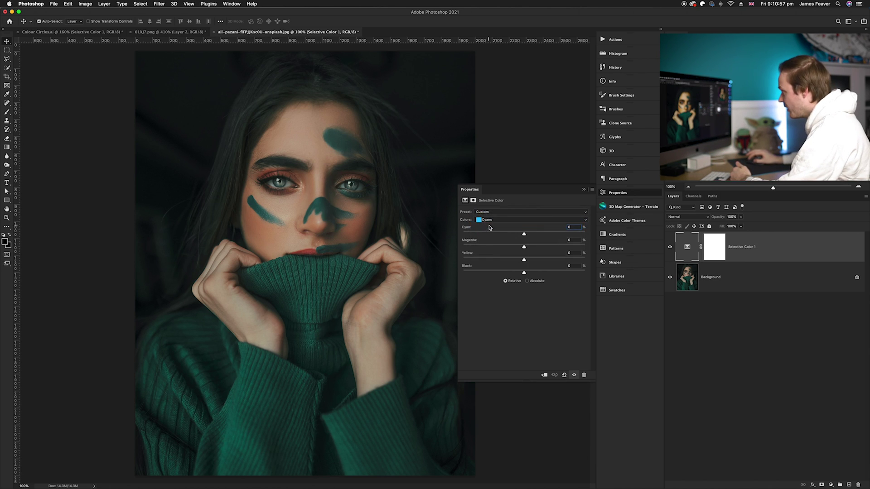
left_click(170, 32)
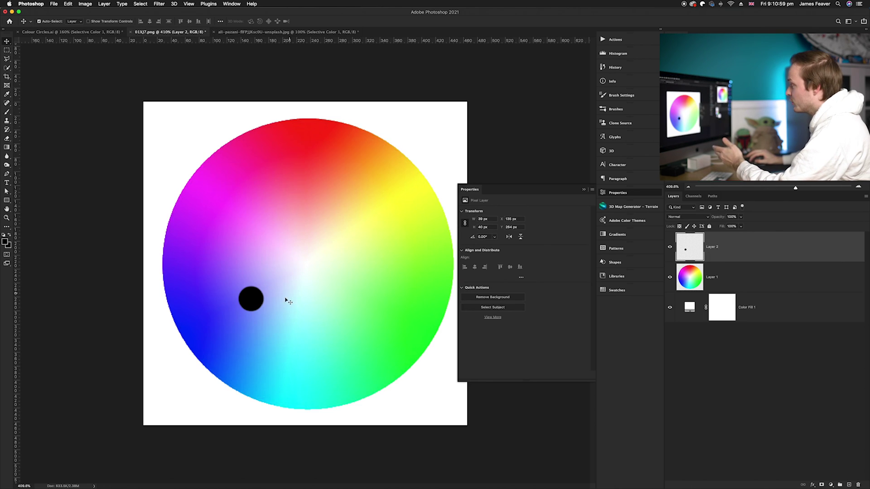
left_click_drag(252, 300, 235, 283)
Step: Back on the portrait, set Yellow to -100%, Cyan to +83% and Magenta to +46% for the Cyans range
left_click(231, 34)
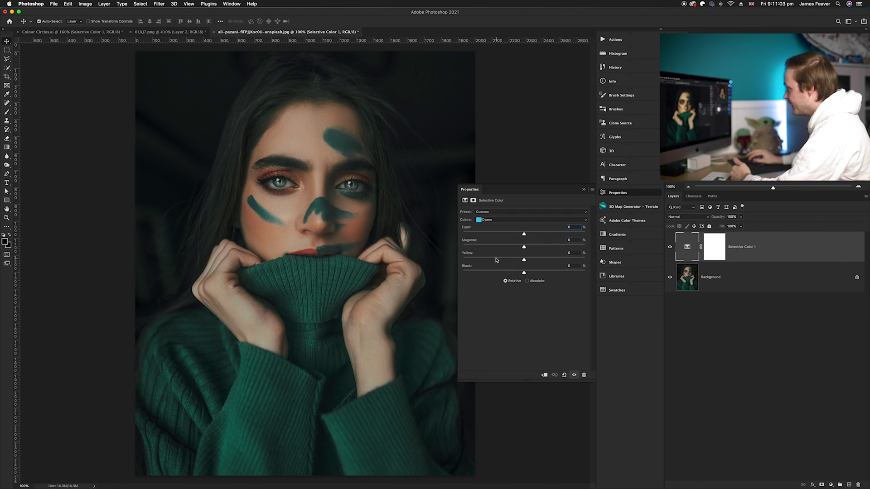
left_click_drag(524, 260, 459, 265)
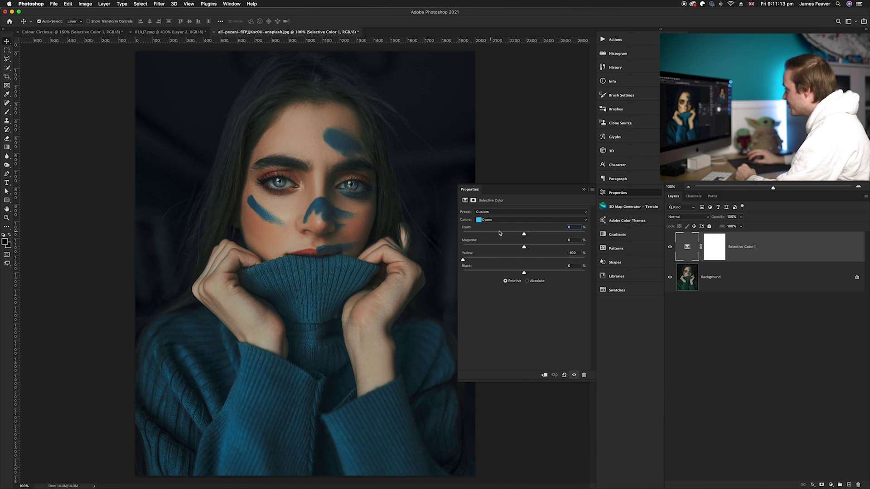
left_click_drag(524, 235, 576, 239)
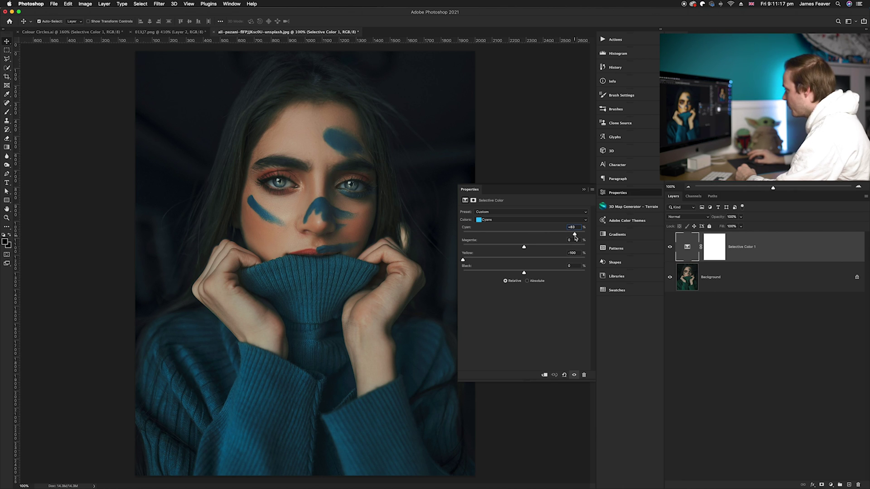
left_click_drag(524, 248, 554, 250)
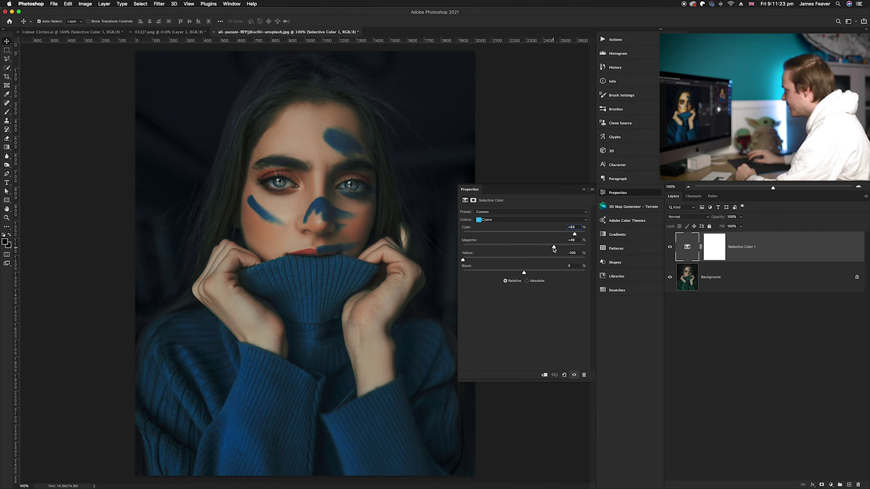
left_click_drag(553, 248, 554, 249)
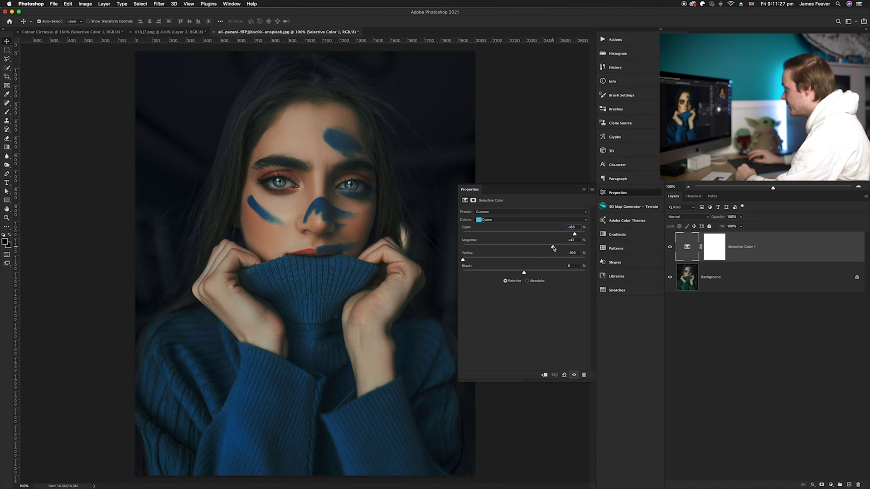
Step: Compare the portrait with the Selective Color 1 layer hidden and shown
left_click(640, 194)
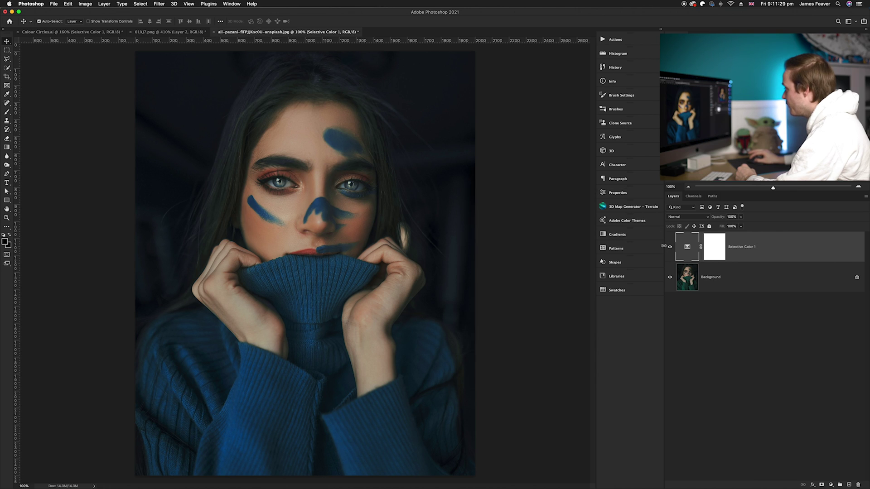
left_click(669, 247)
left_click(669, 248)
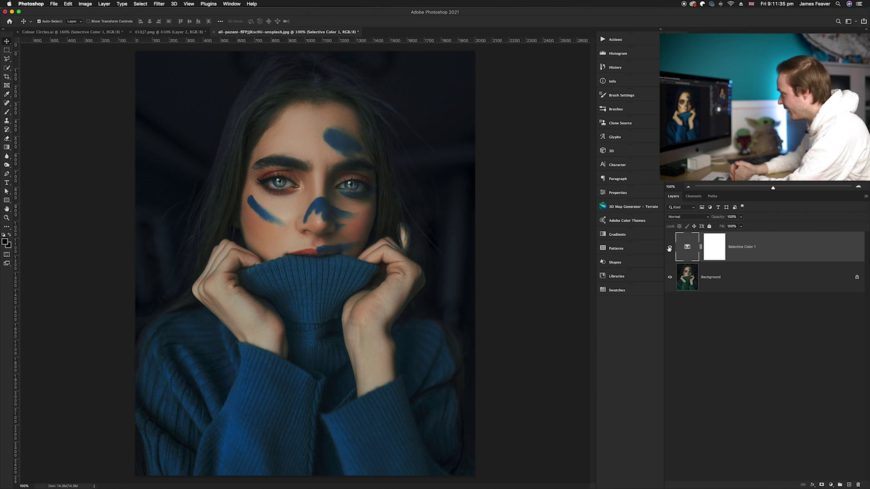
Step: Reopen the Selective Color 1 settings and set Yellow to -88% and Cyan to +39% for the Blues range
double_click(687, 248)
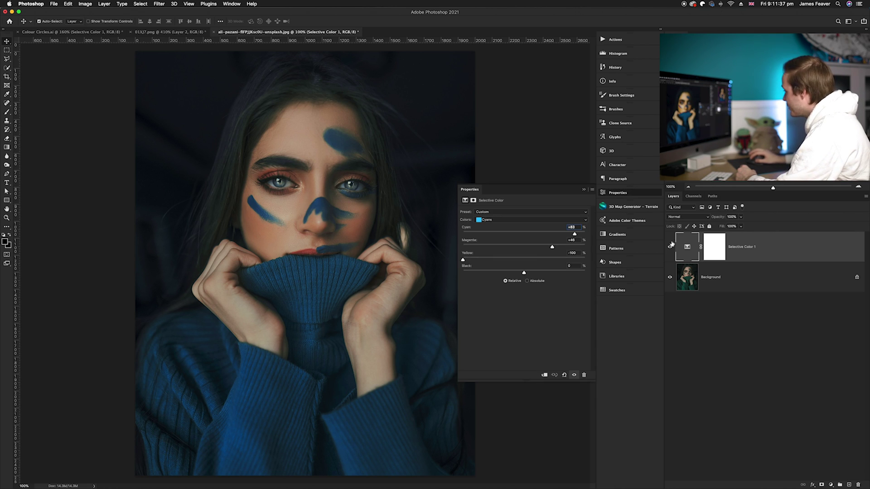
left_click(498, 220)
left_click(498, 225)
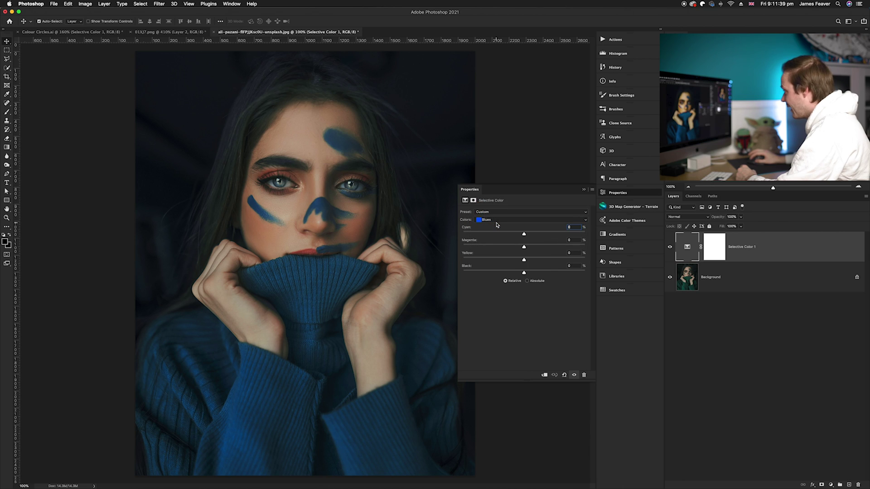
left_click_drag(525, 261, 470, 260)
left_click_drag(527, 236, 548, 235)
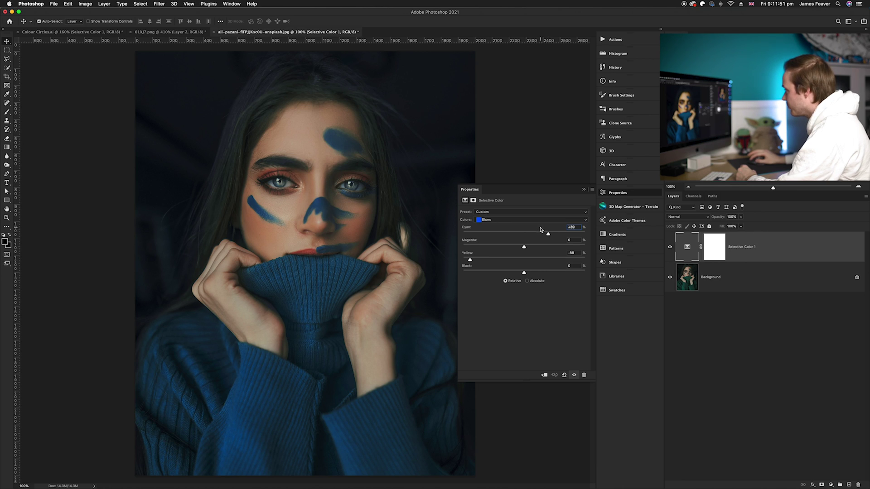
Step: Target the Neutrals range, switch to the Blacks, and try lowering their Yellow and raising it to +57%
left_click(537, 221)
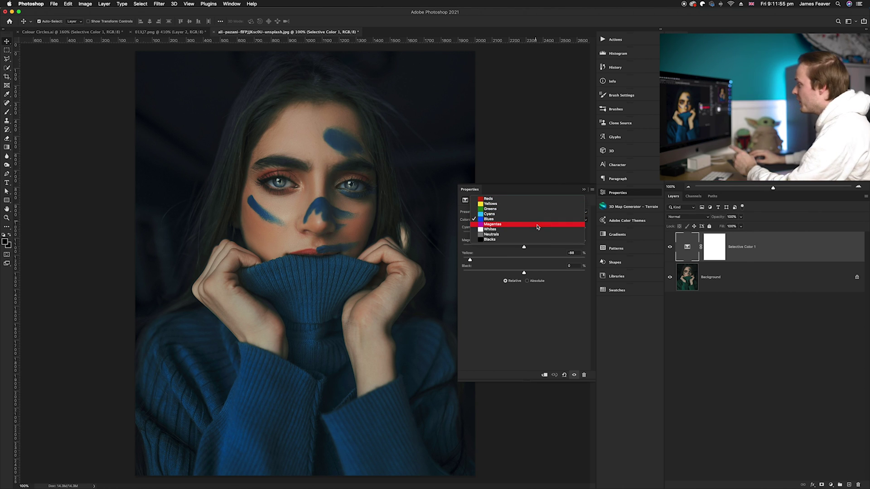
left_click(491, 234)
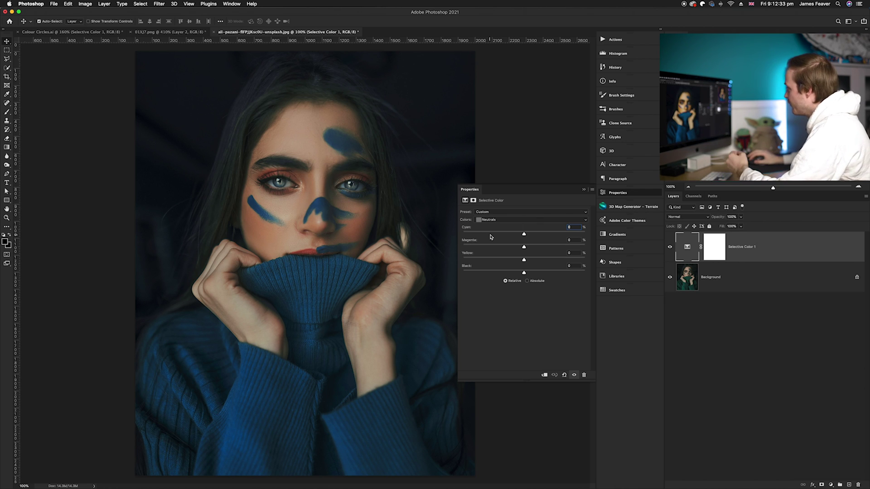
left_click(493, 220)
left_click(493, 226)
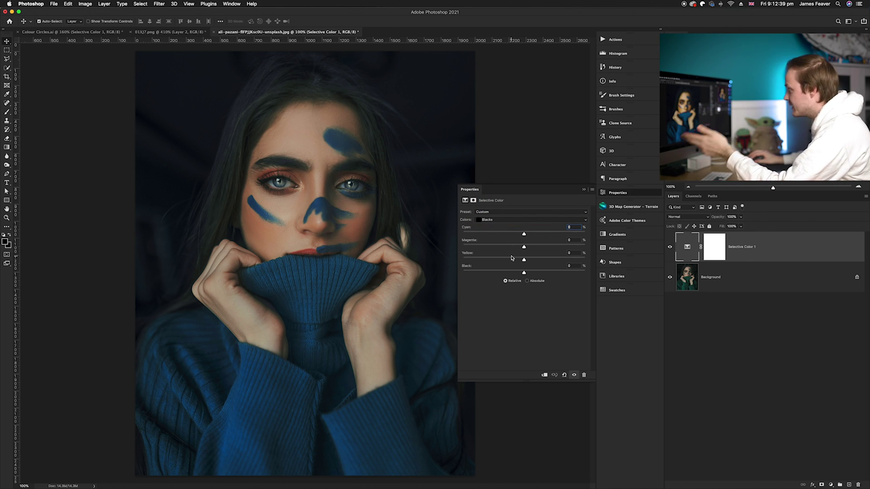
left_click_drag(524, 259, 500, 260)
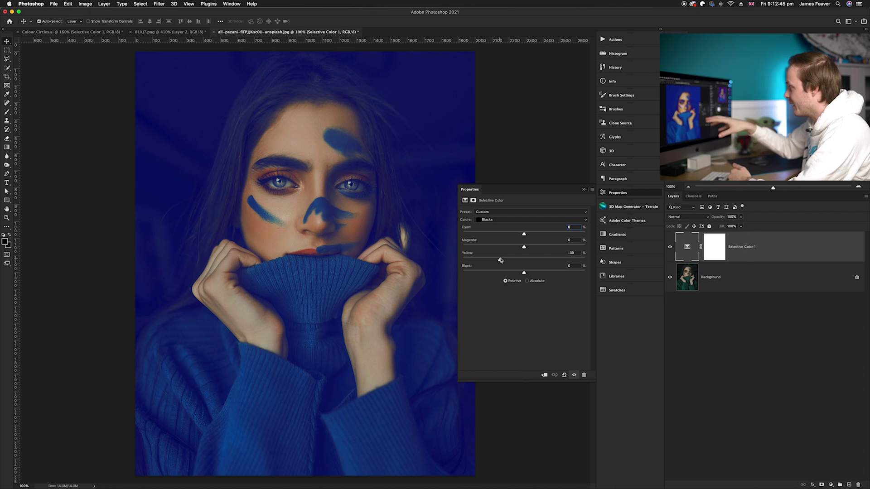
left_click_drag(500, 260, 559, 261)
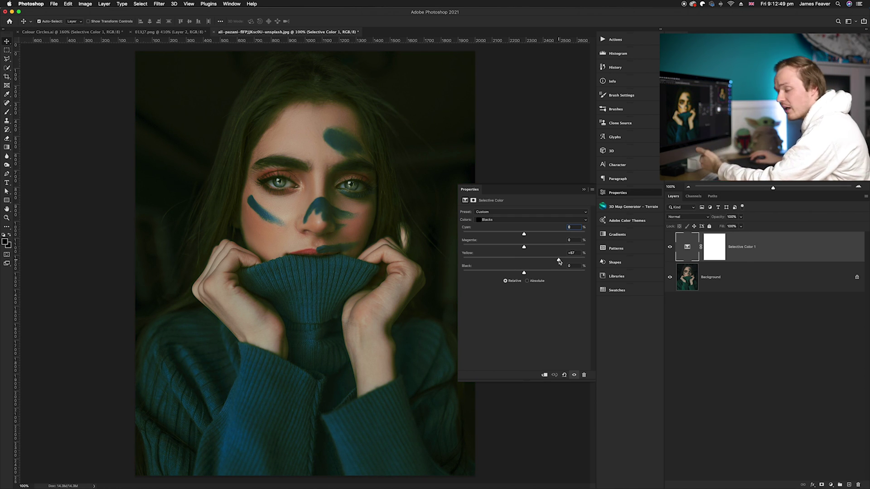
Step: Reset Yellow to 0% for the Blacks range
left_click_drag(559, 262, 525, 264)
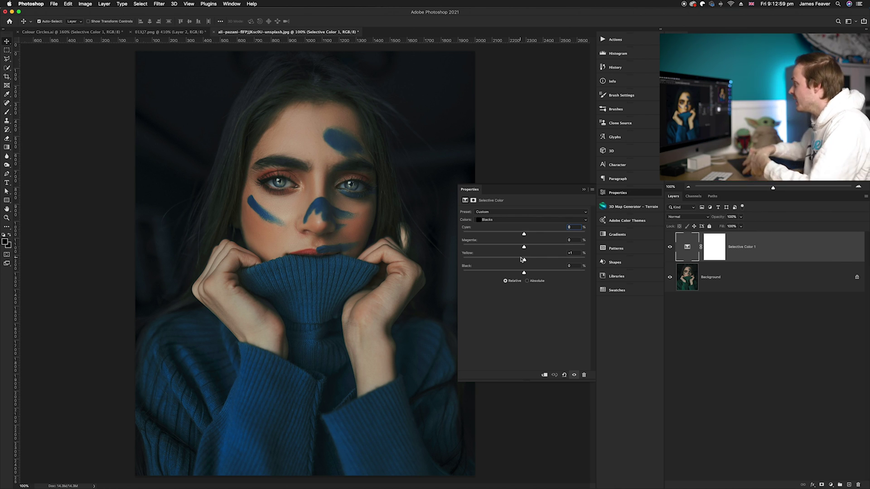
double_click(572, 253)
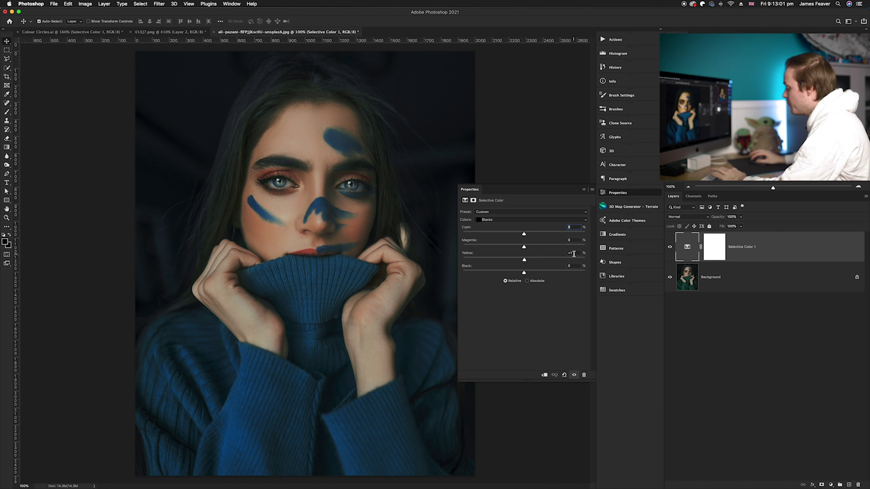
type("0")
key("Return")
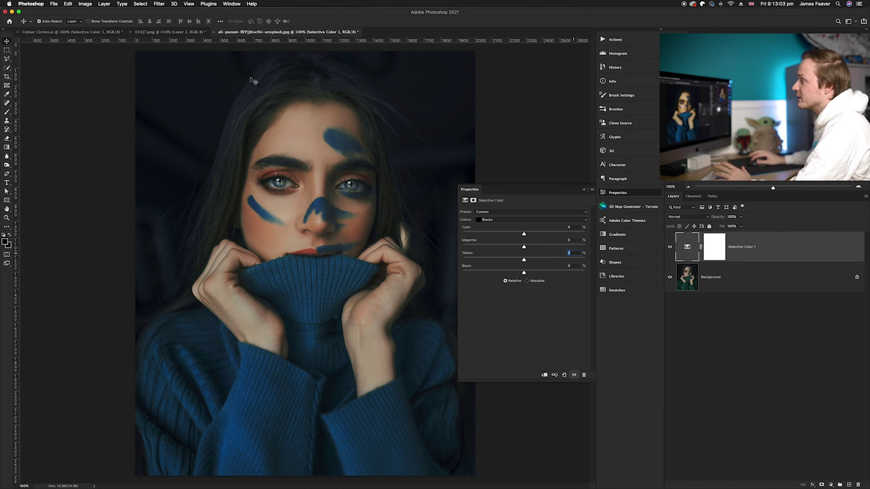
Step: On the colour wheel image, move the black dot slightly away from the blue edge towards cyan, and return to the portrait
left_click(174, 33)
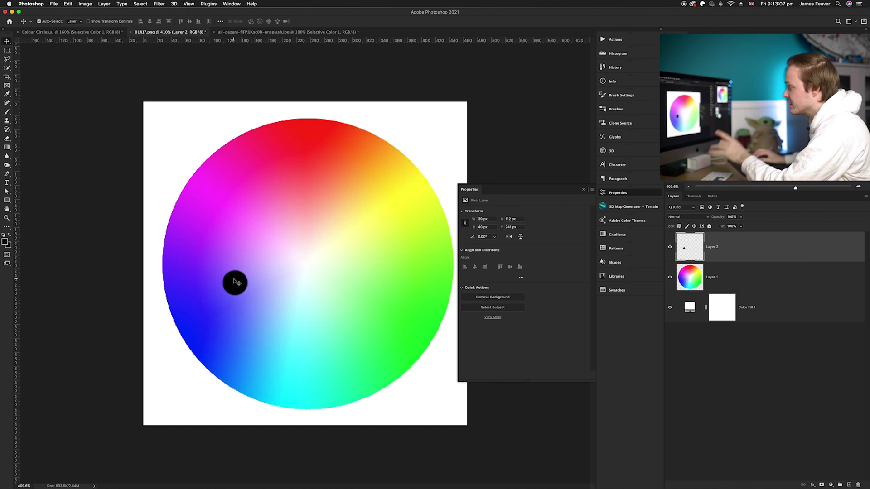
left_click_drag(236, 281, 251, 293)
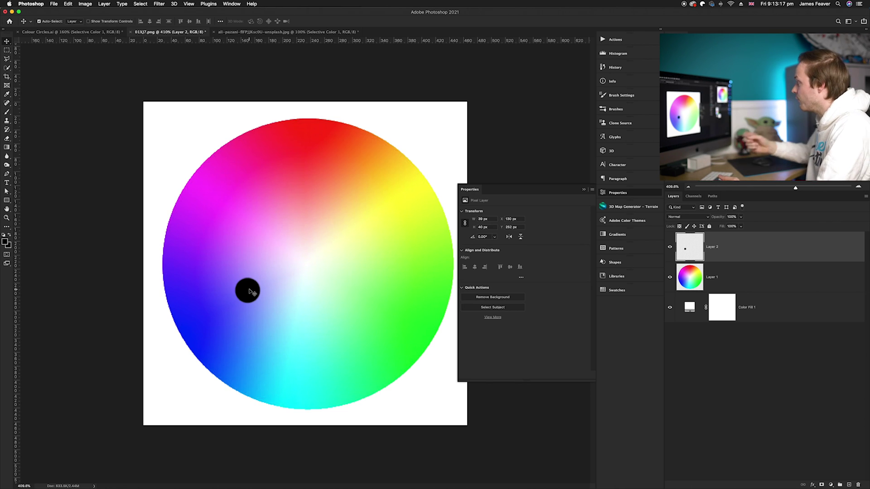
left_click(278, 32)
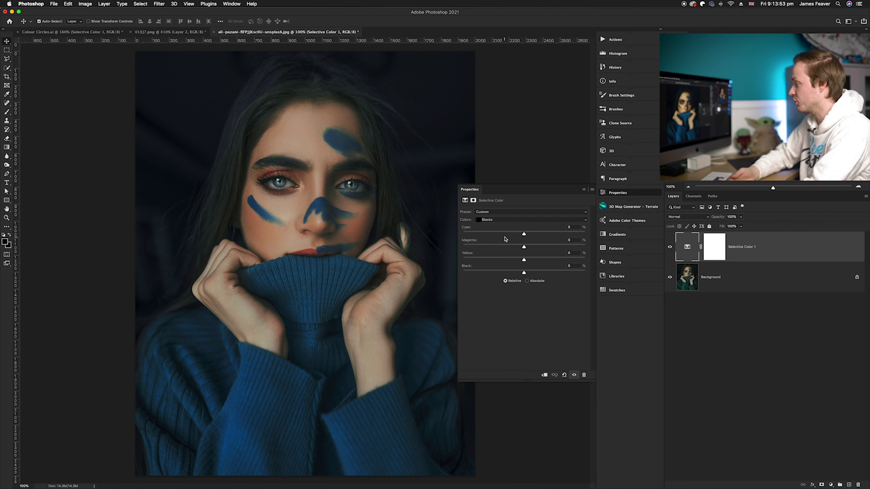
Step: Add a second Selective Color adjustment layer above the existing one on the portrait
left_click(628, 194)
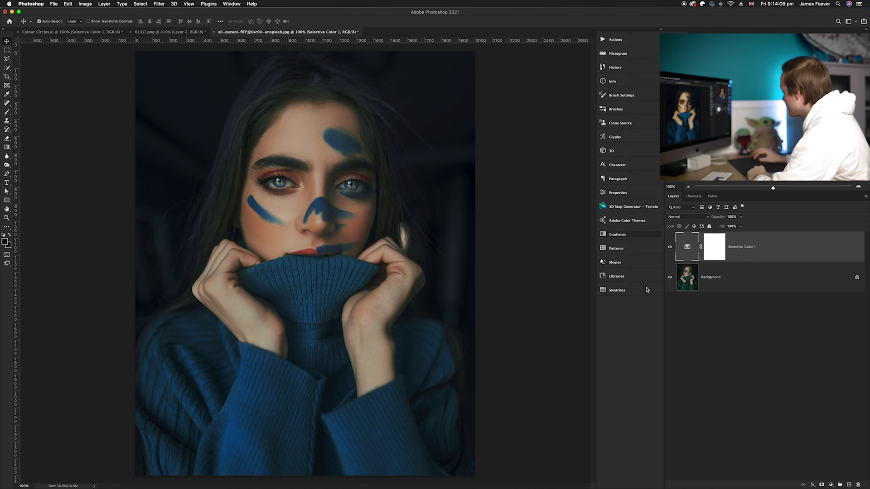
left_click(711, 341)
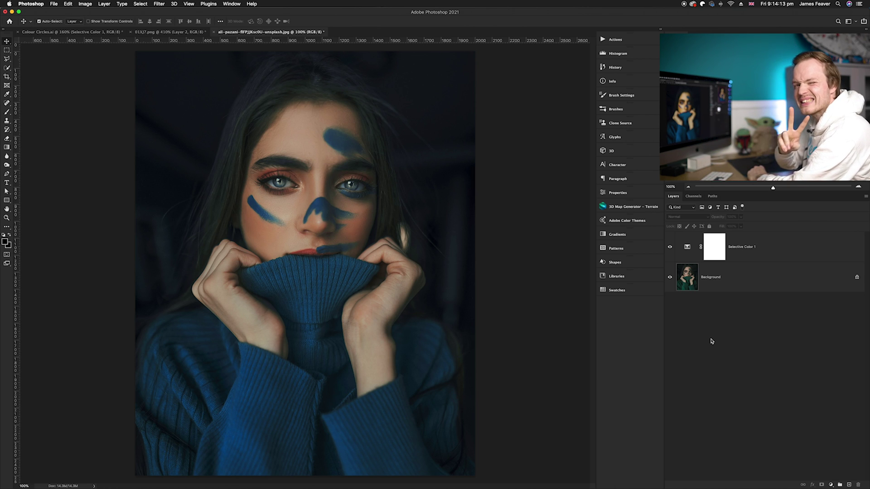
left_click(831, 485)
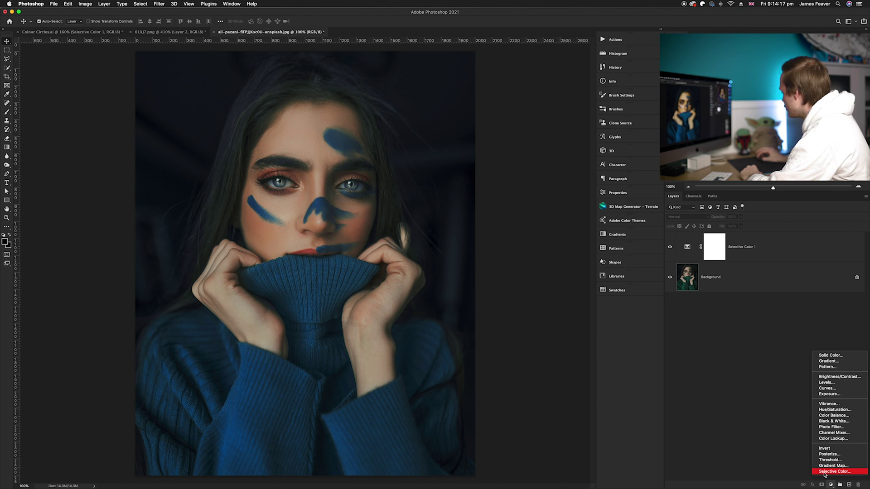
left_click(825, 472)
left_click(689, 250)
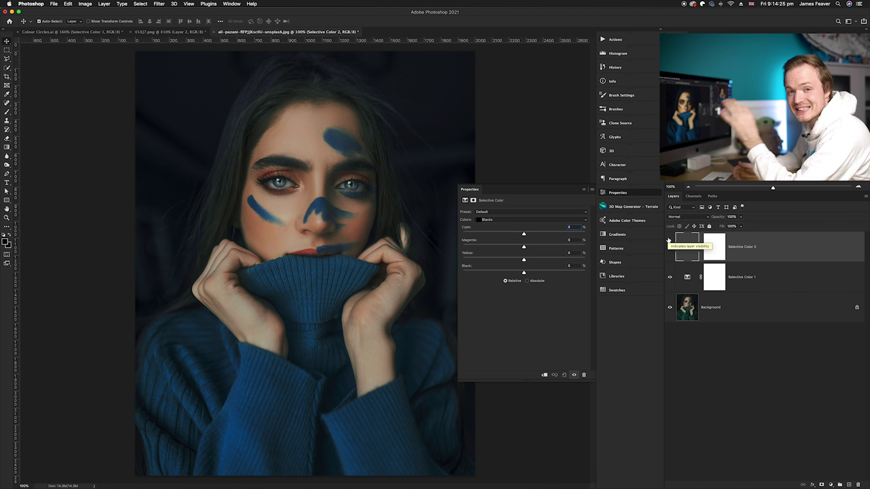
Step: Select the mask of the upper Selective Color layer and invert it to black
left_click(669, 240)
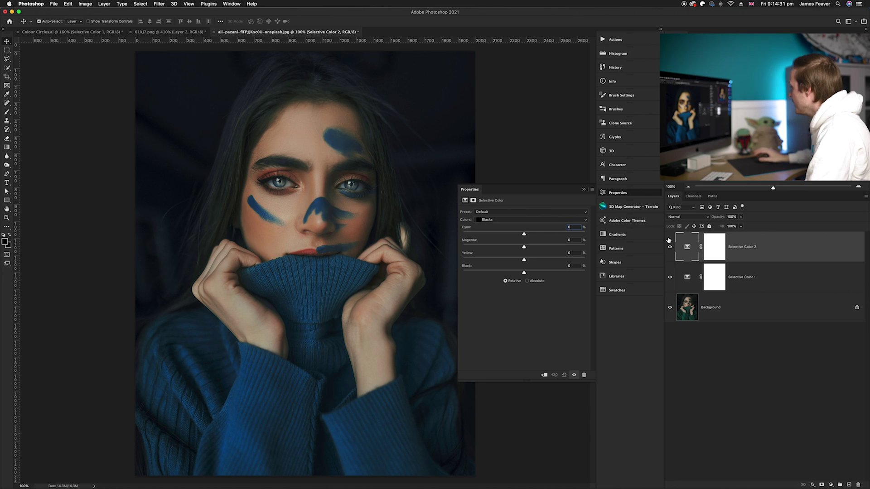
left_click(711, 254)
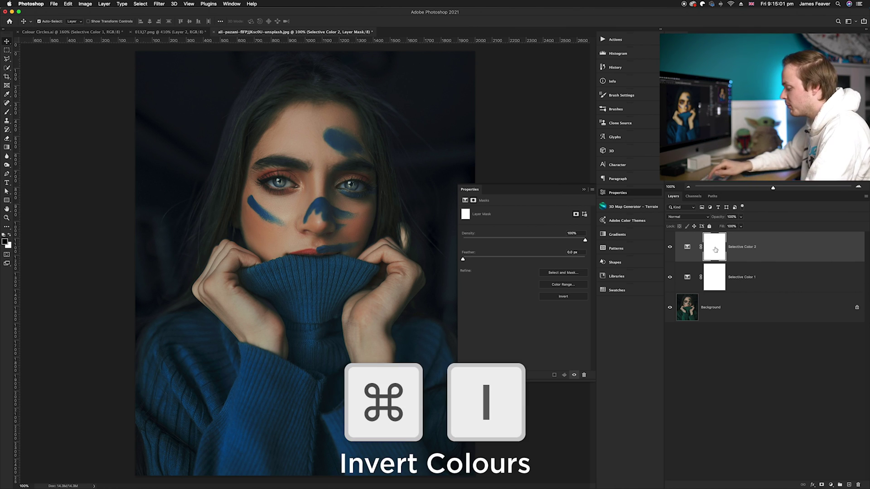
key("super+i")
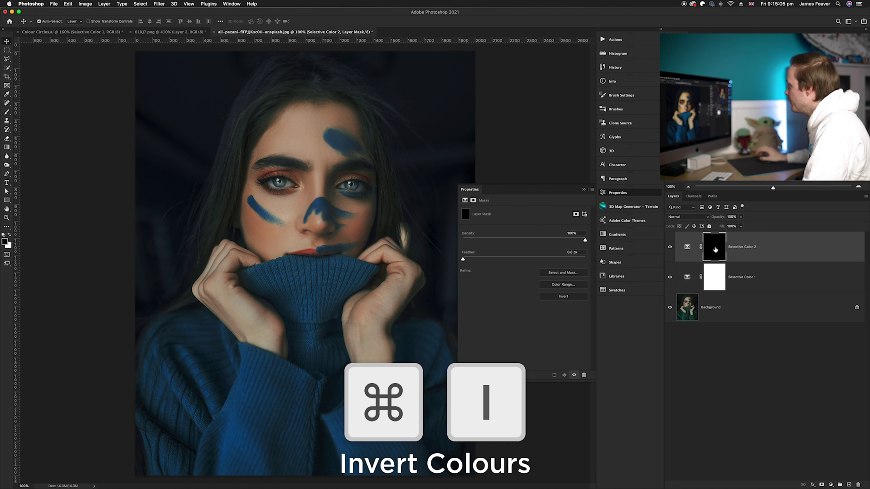
Step: Activate the Brush tool and make pure white the foreground colour for painting on the mask
scroll(256, 208, "up", 10)
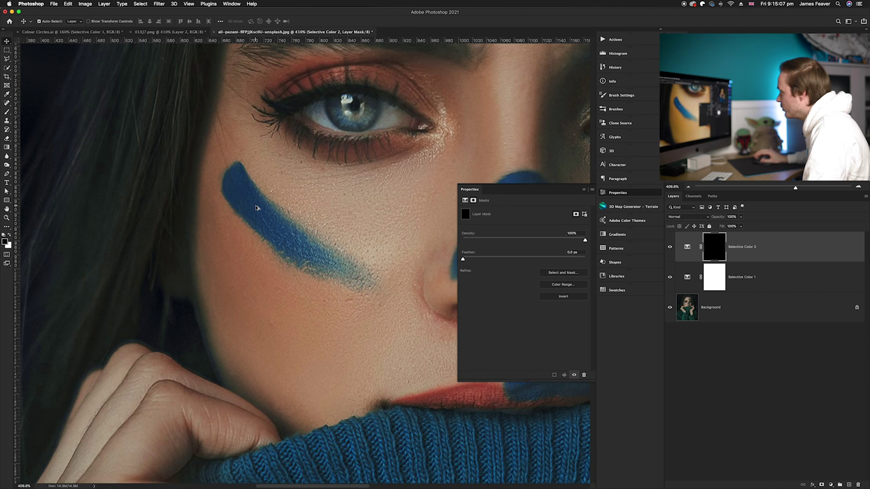
scroll(256, 208, "up", 3)
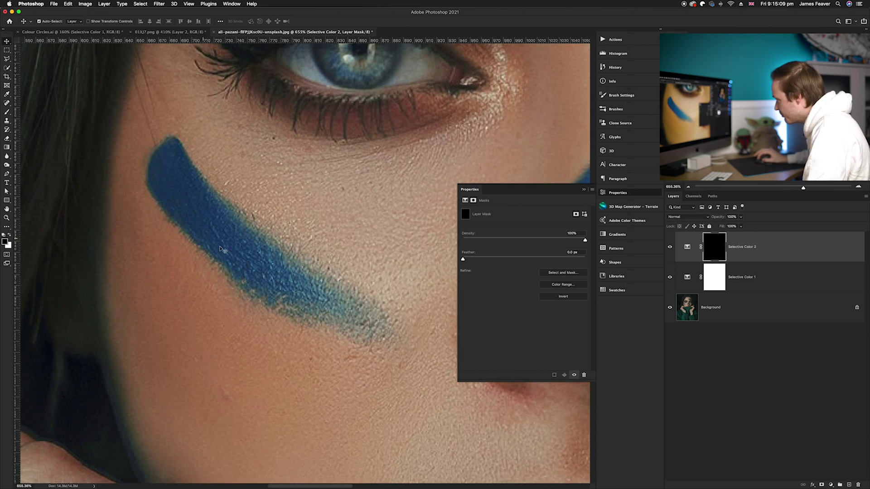
left_click(632, 193)
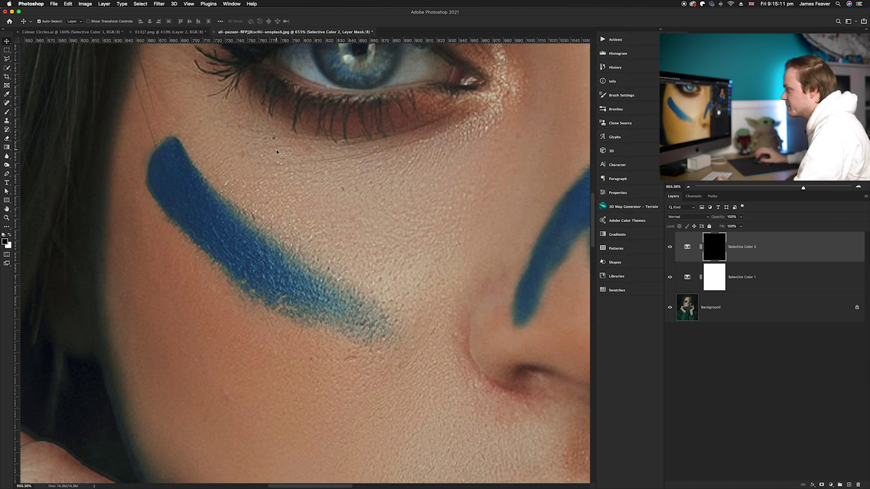
left_click(7, 111)
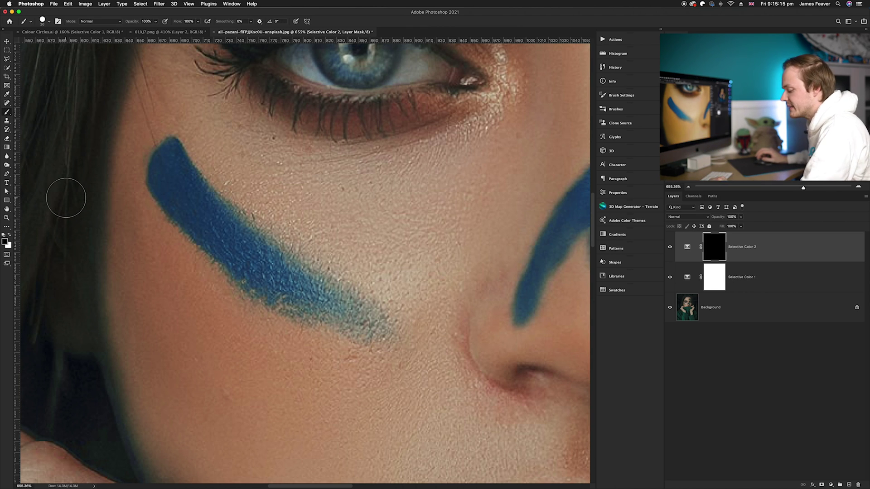
key("x")
left_click(5, 242)
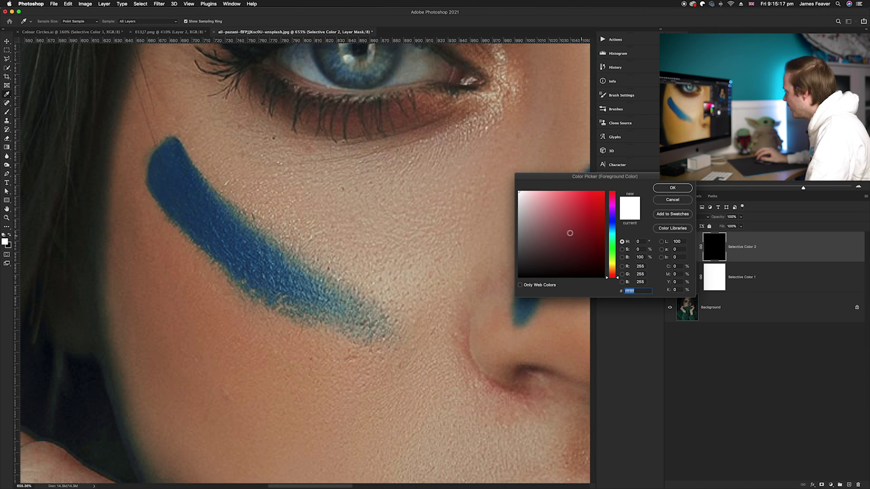
left_click_drag(591, 177, 479, 155)
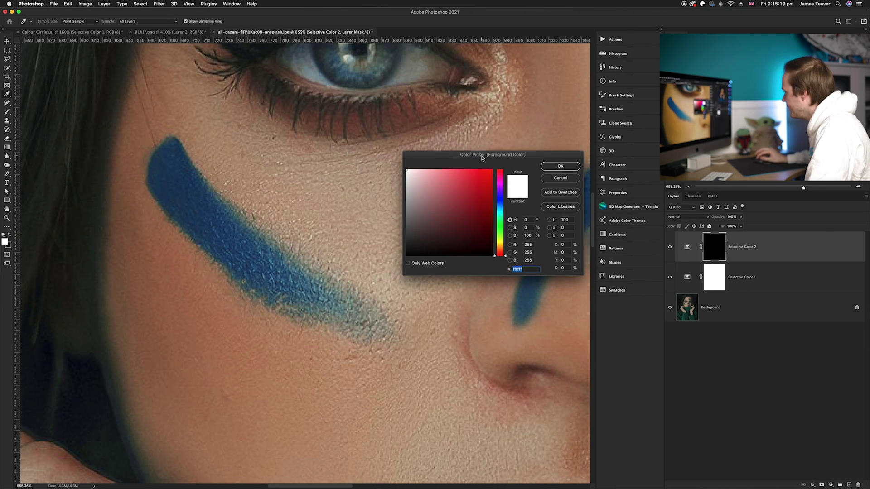
left_click(560, 167)
Step: Paint white on the mask over the blue paint marks on the cheek, nose, upper lip and forehead
mouse_move(167, 176)
left_mouse_down()
mouse_move(214, 178)
mouse_move(199, 99)
mouse_move(209, 224)
left_mouse_up()
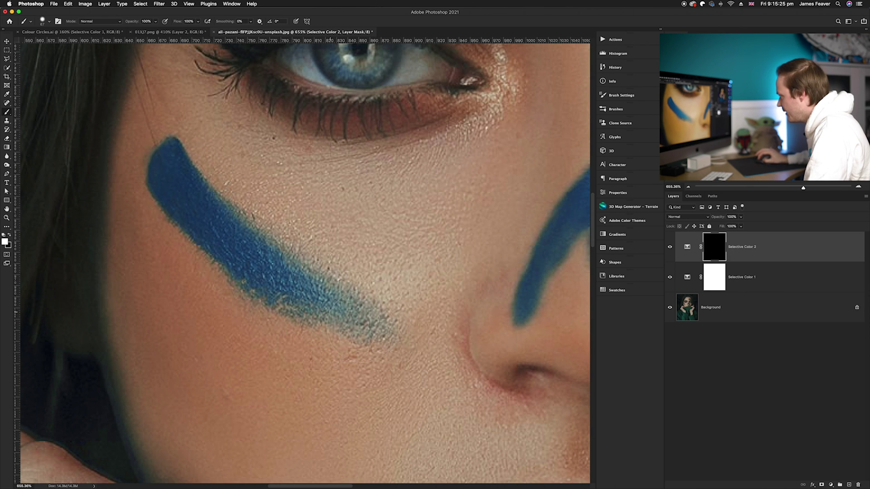
scroll(453, 315, "right", 6)
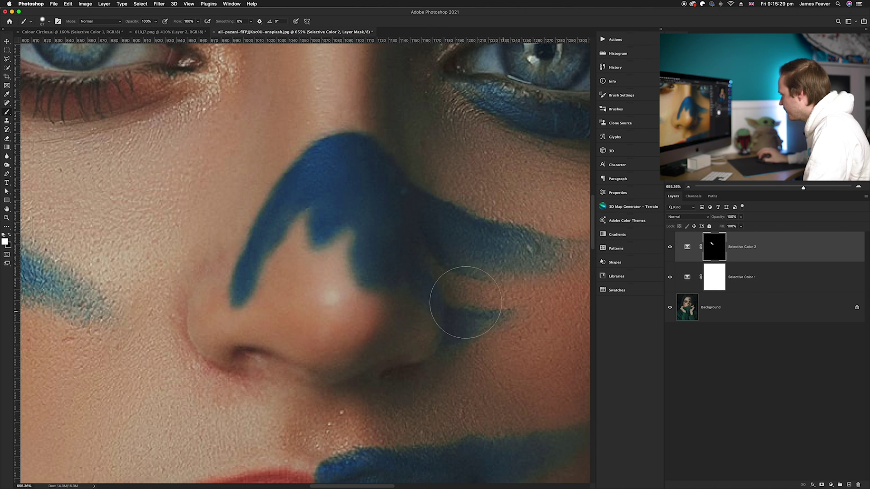
left_click_drag(472, 369, 272, 196)
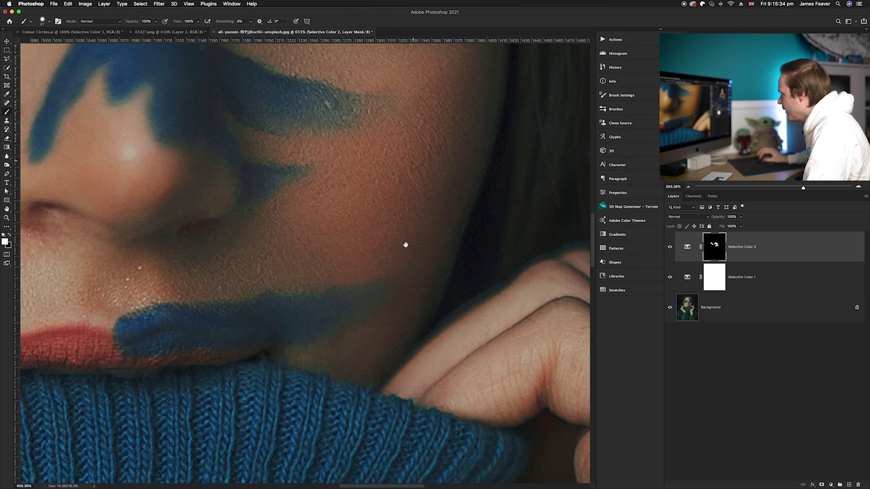
scroll(399, 181, "up", 5)
left_click_drag(395, 126, 385, 292)
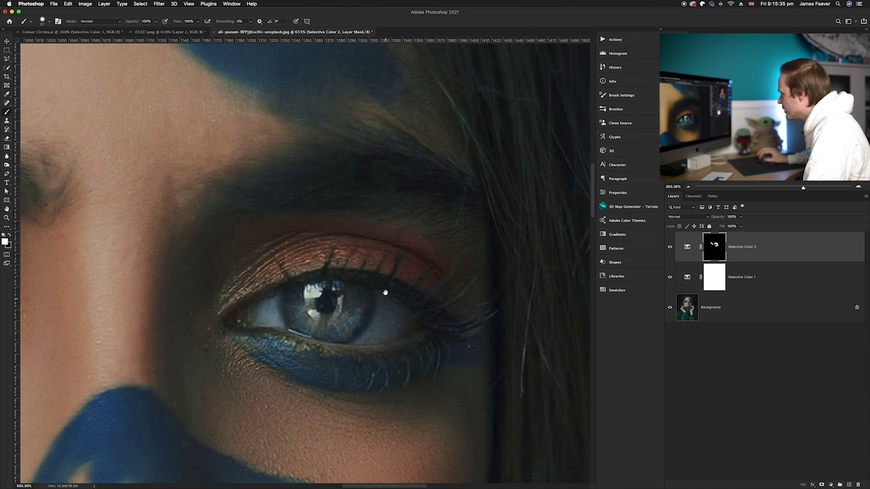
scroll(385, 292, "up", 5)
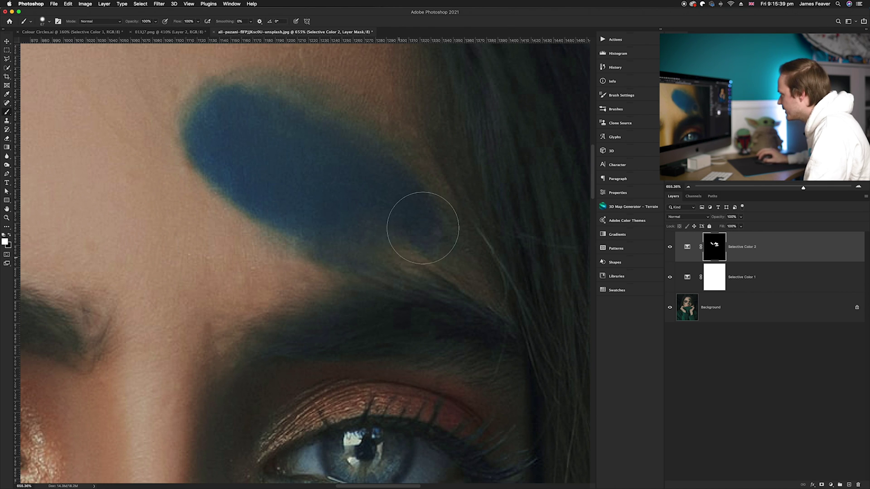
Step: Display the upper layer's mask on its own to check the painted areas, and return to the portrait with the adjustment selected
scroll(346, 235, "down", 5)
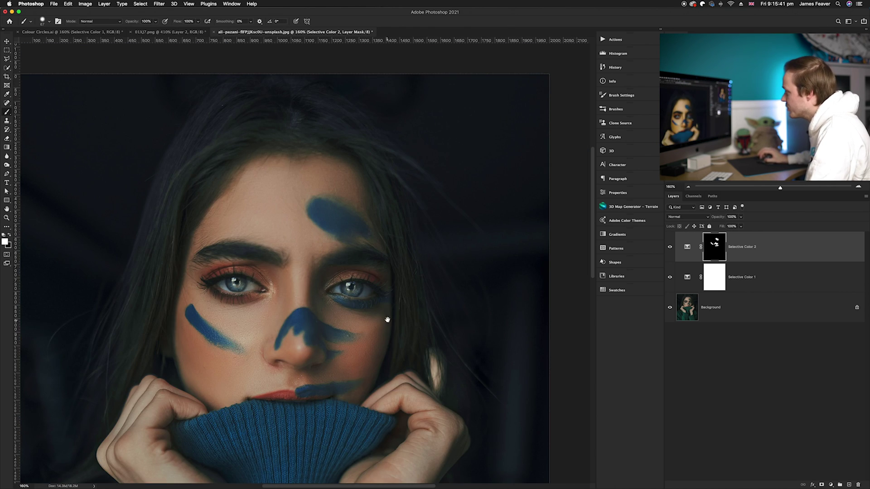
left_click_drag(387, 320, 402, 243)
scroll(402, 243, "down", 2)
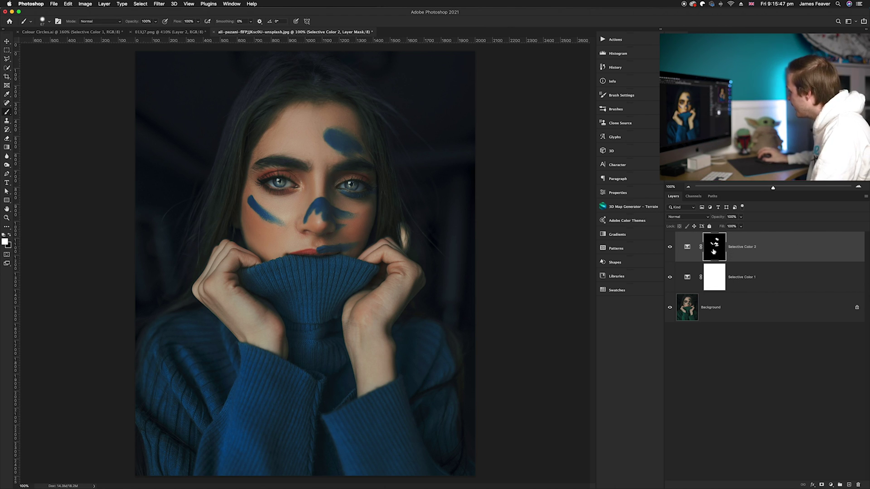
left_click(714, 247, "alt")
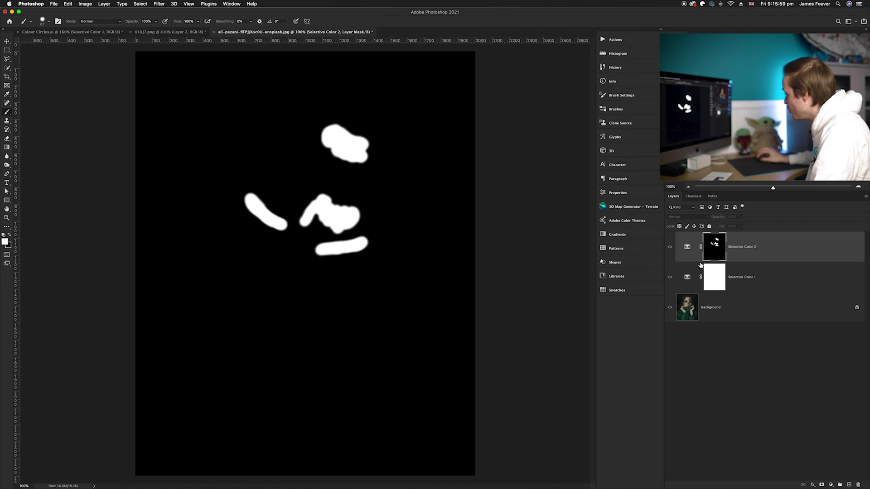
left_click(687, 248)
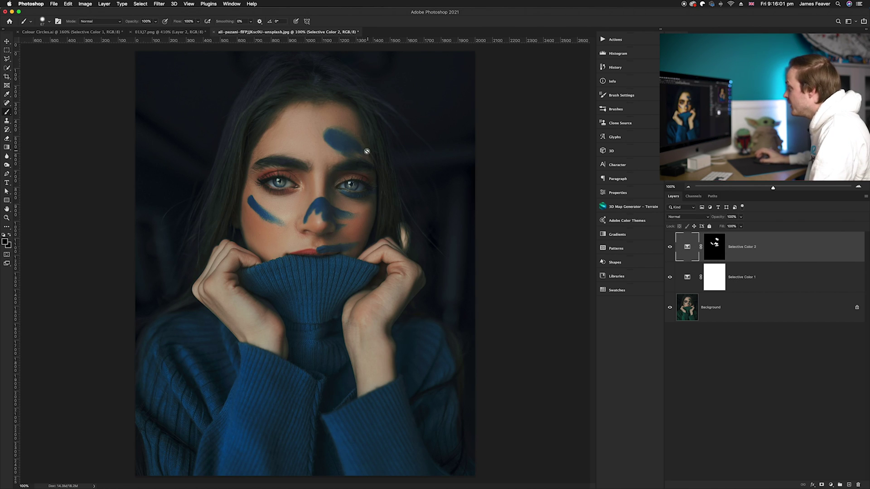
Step: Open the upper Selective Color layer's settings, move them clear of the face and target the Blues range
scroll(356, 150, "up", 3)
scroll(358, 163, "up", 1)
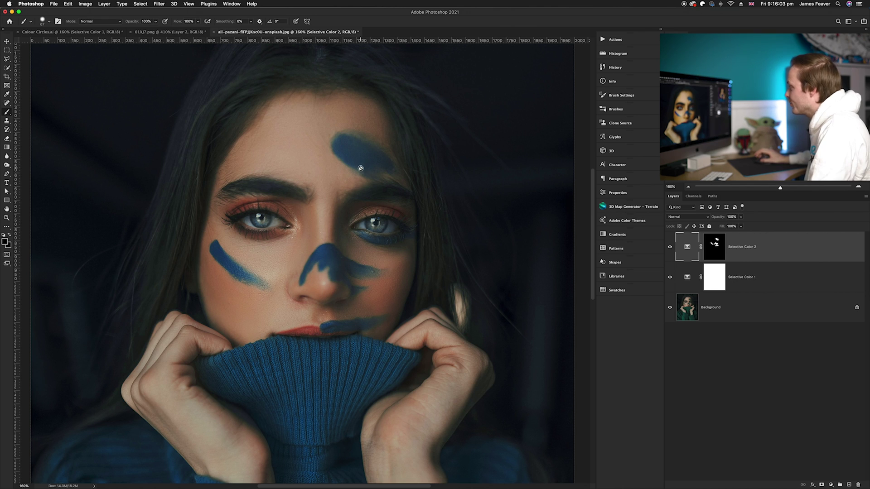
double_click(688, 248)
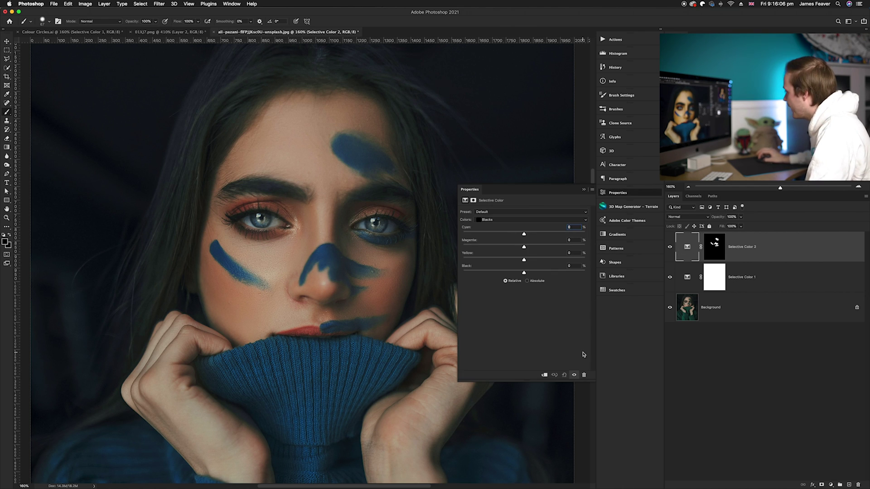
left_click_drag(476, 193, 447, 84)
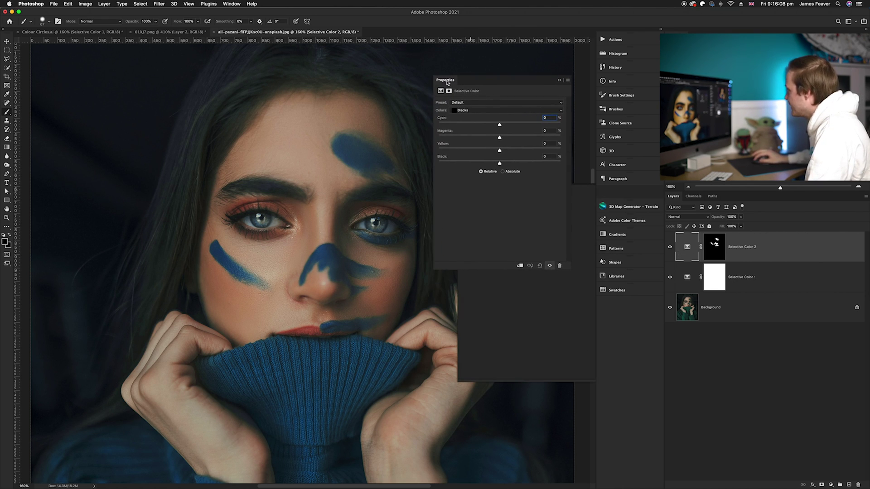
left_click(461, 112)
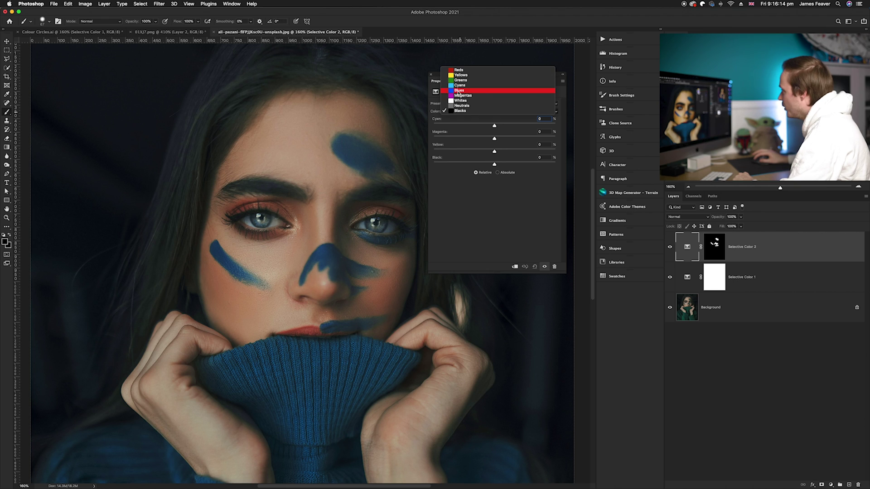
left_click(459, 91)
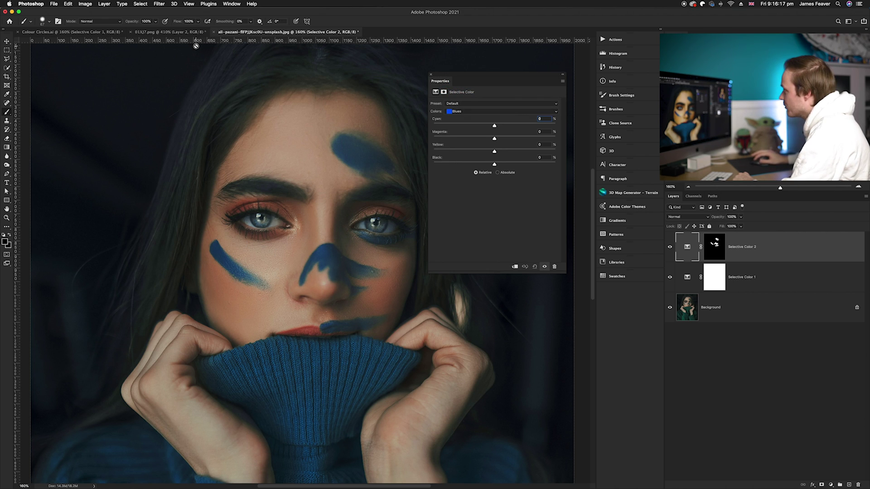
Step: Consult the colour wheel image, and for the portrait's Blues set Magenta to +96%, Yellow to +96% and Cyan to -67%
left_click(170, 31)
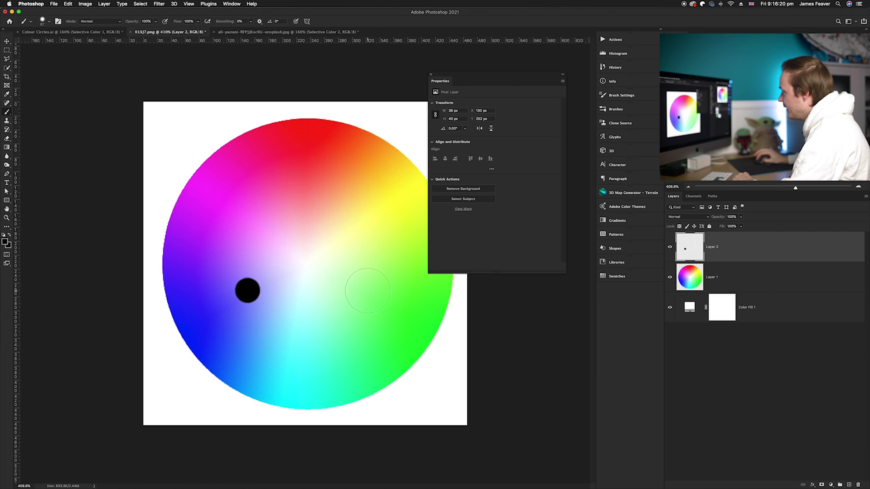
left_click(254, 31)
left_click_drag(496, 140, 549, 142)
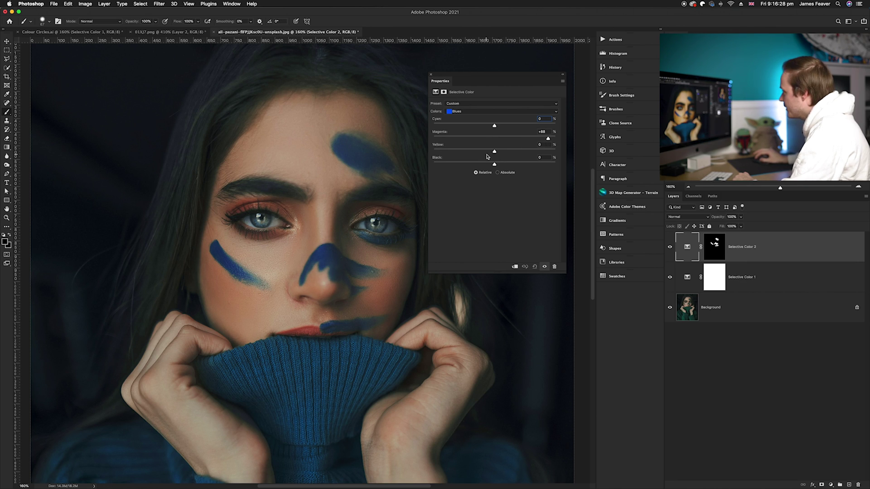
left_click_drag(495, 153, 554, 152)
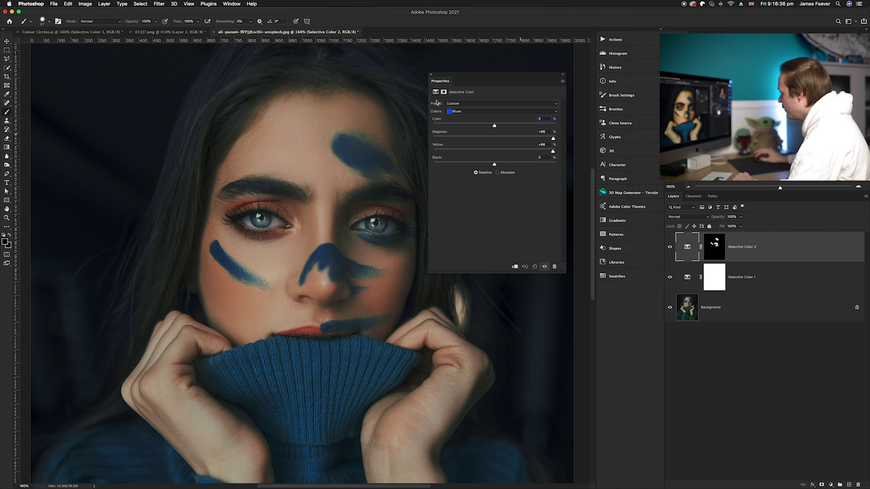
left_click_drag(494, 126, 454, 128)
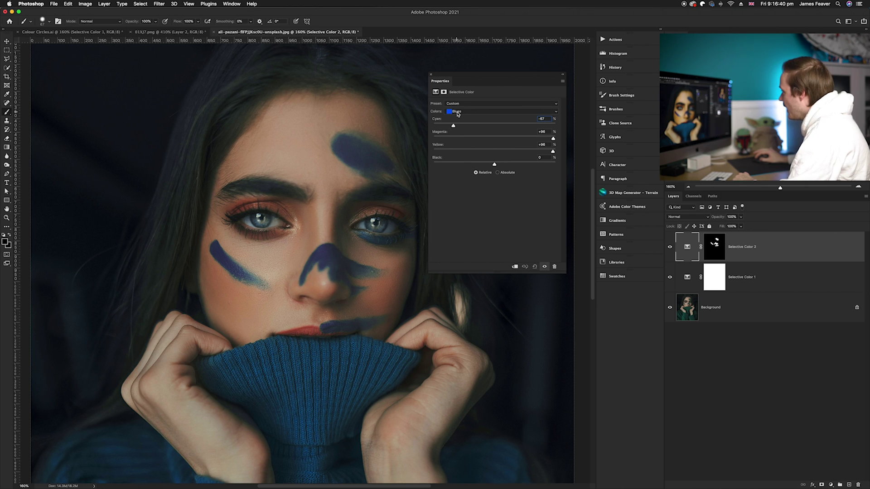
Step: For the Cyans range, set Yellow to +88%, Magenta to -100% and Cyan to +65%, and close the adjustment settings
left_click(457, 111)
left_click(457, 106)
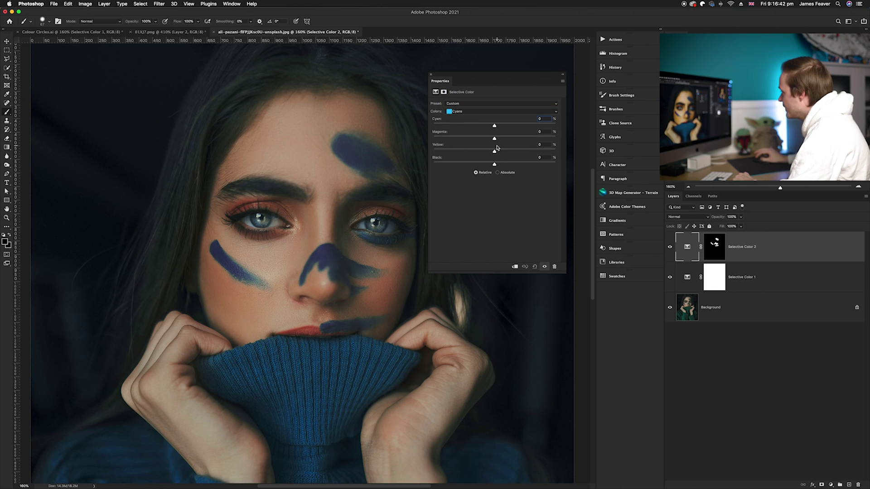
left_click_drag(495, 152, 545, 152)
left_click_drag(494, 139, 437, 140)
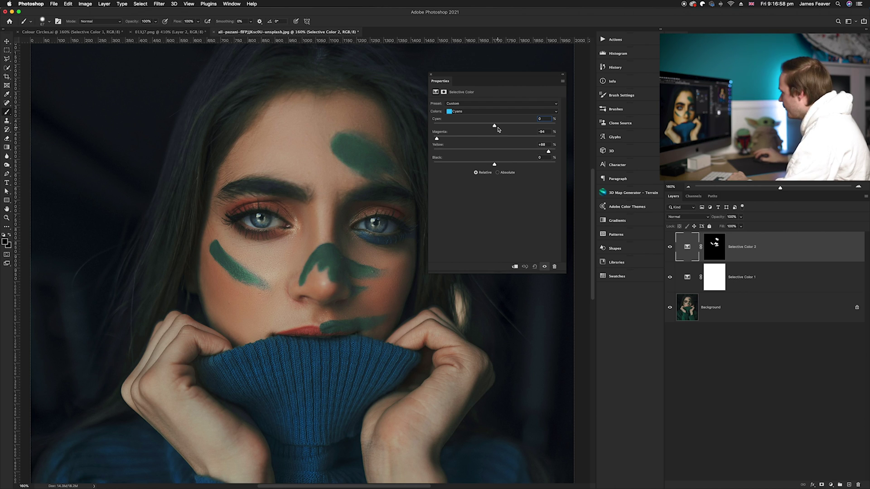
left_click_drag(490, 127, 536, 129)
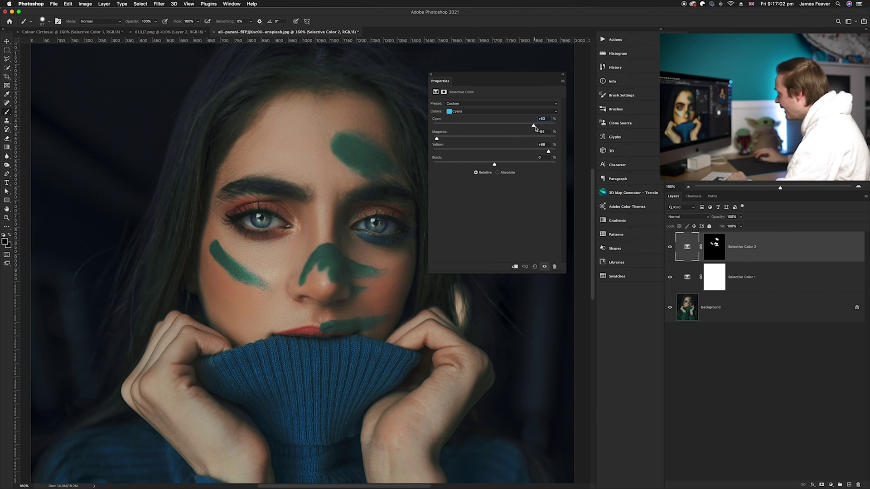
scroll(349, 256, "down", 1)
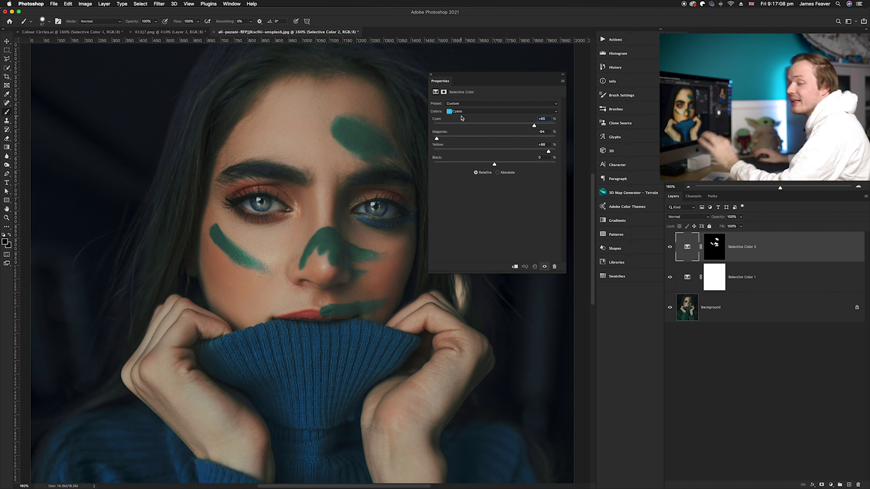
mouse_move(437, 139)
left_mouse_down()
mouse_move(473, 138)
mouse_move(447, 143)
mouse_move(466, 146)
left_mouse_up()
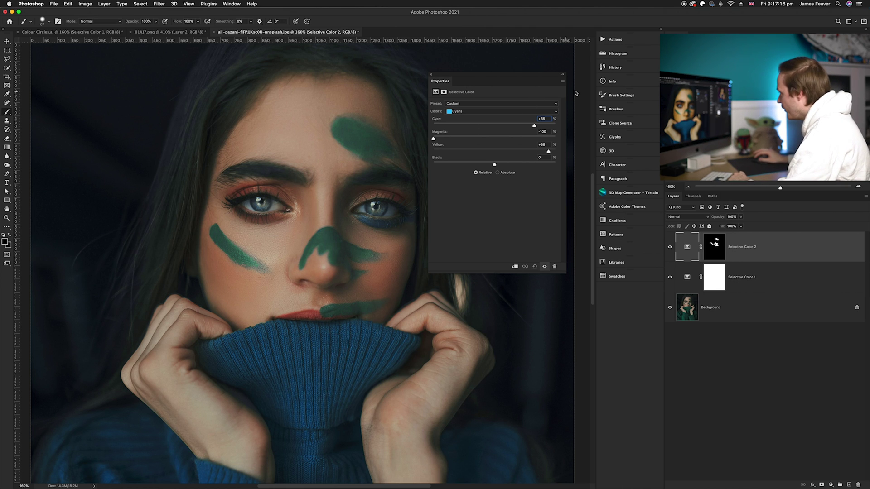
scroll(343, 205, "down", 1)
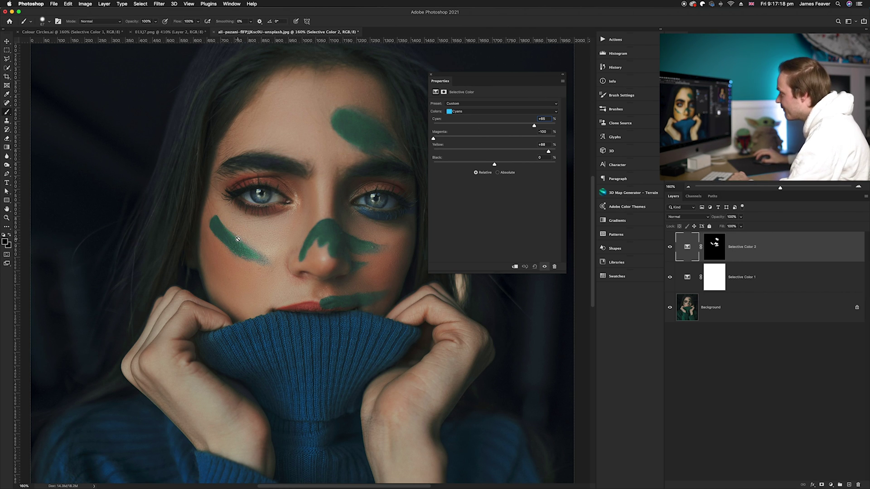
left_click_drag(477, 76, 504, 51)
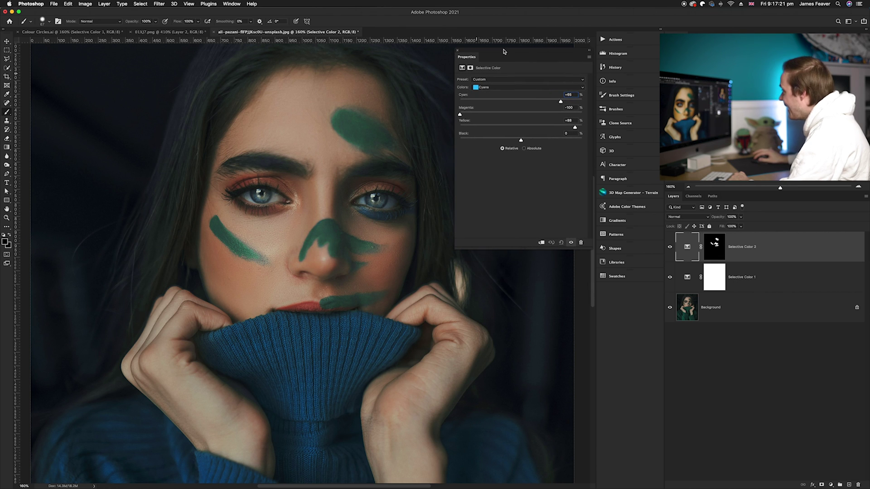
left_click(458, 51)
Step: Temporarily disable the upper Selective Color layer's mask to compare the effect across the whole portrait, and re-enable it
scroll(344, 293, "down", 2)
scroll(381, 390, "down", 2)
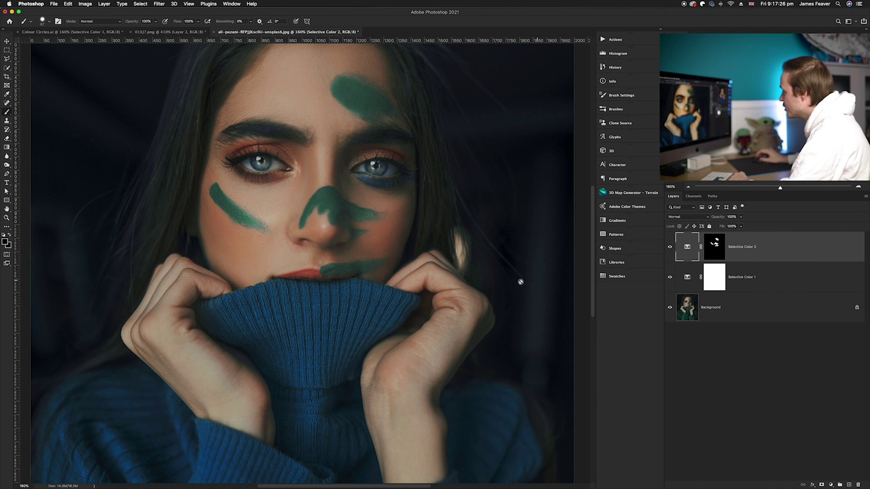
scroll(340, 325, "down", 2)
scroll(340, 328, "down", 3)
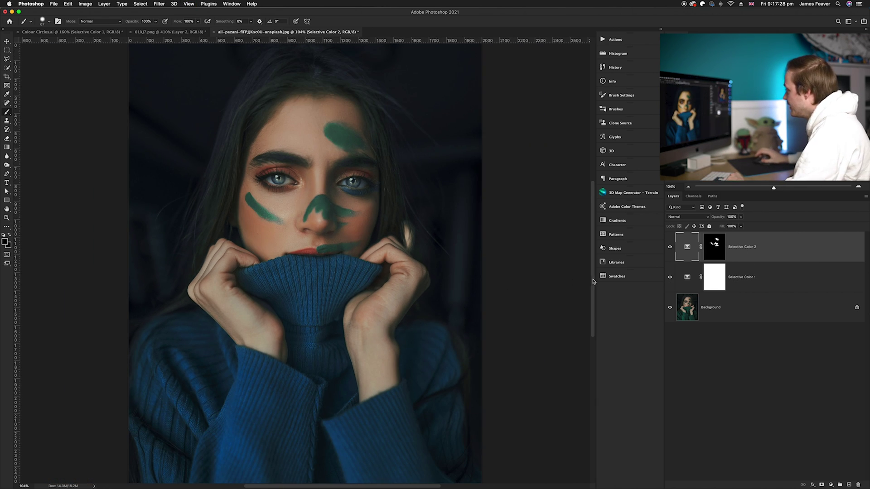
right_click(720, 253)
left_click(725, 252)
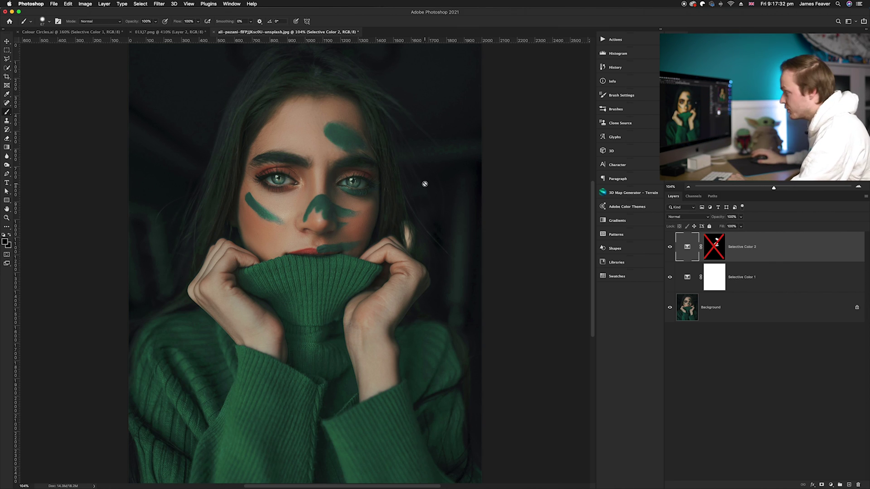
left_click(711, 248, "shift")
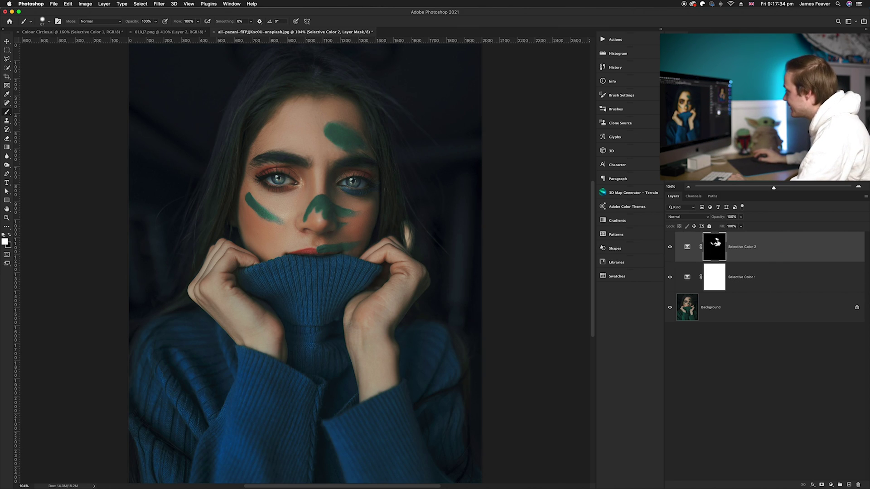